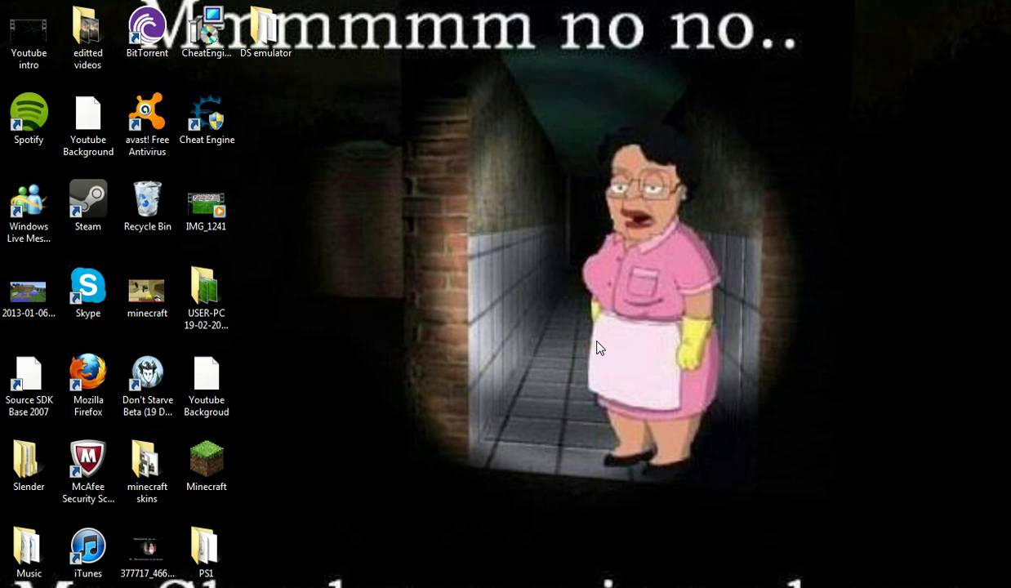
- Open the Rom Hustler website in Chrome and go to its list of emulators
click(264, 520)
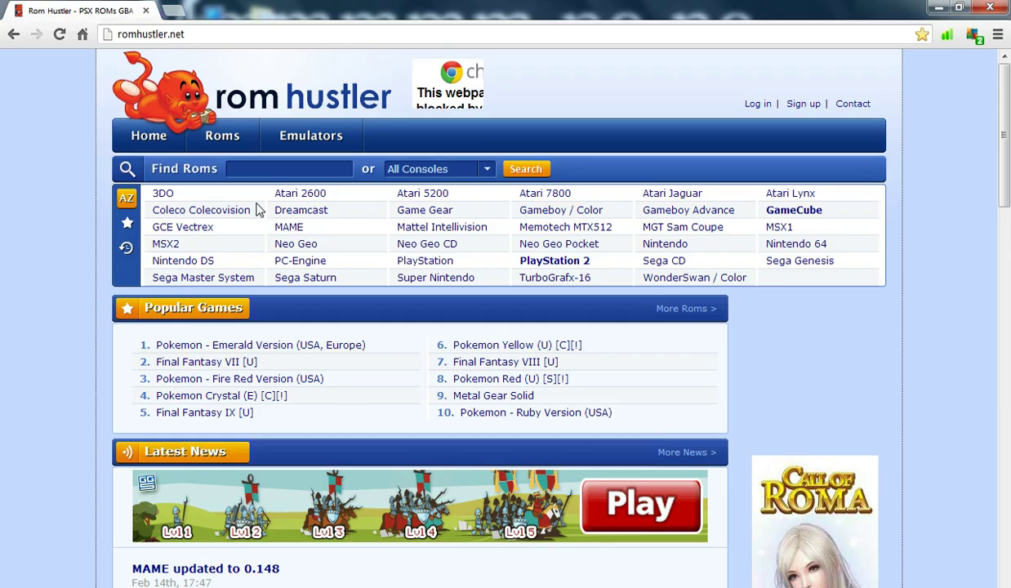
click(292, 151)
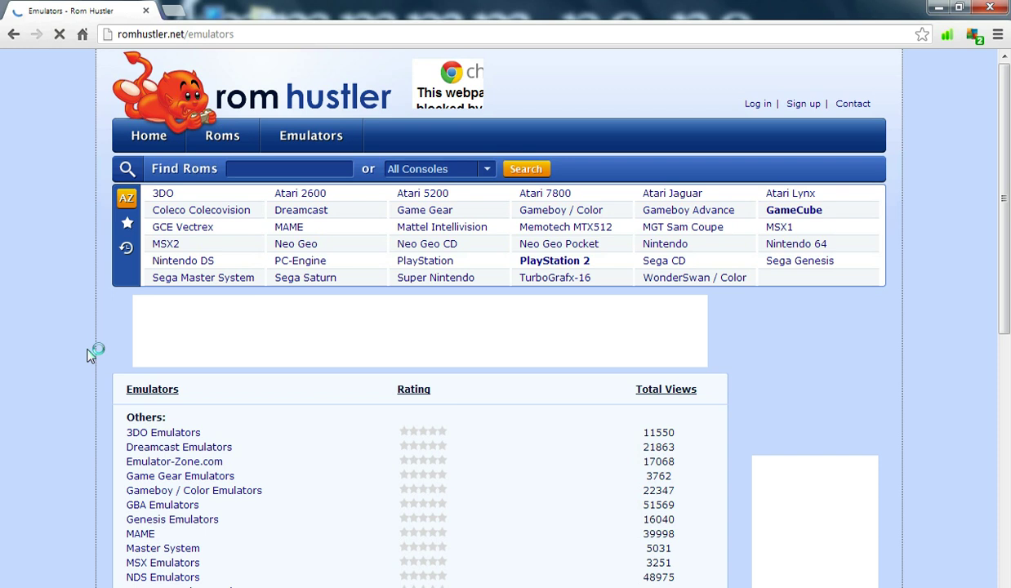
scroll(90, 356, down, 2)
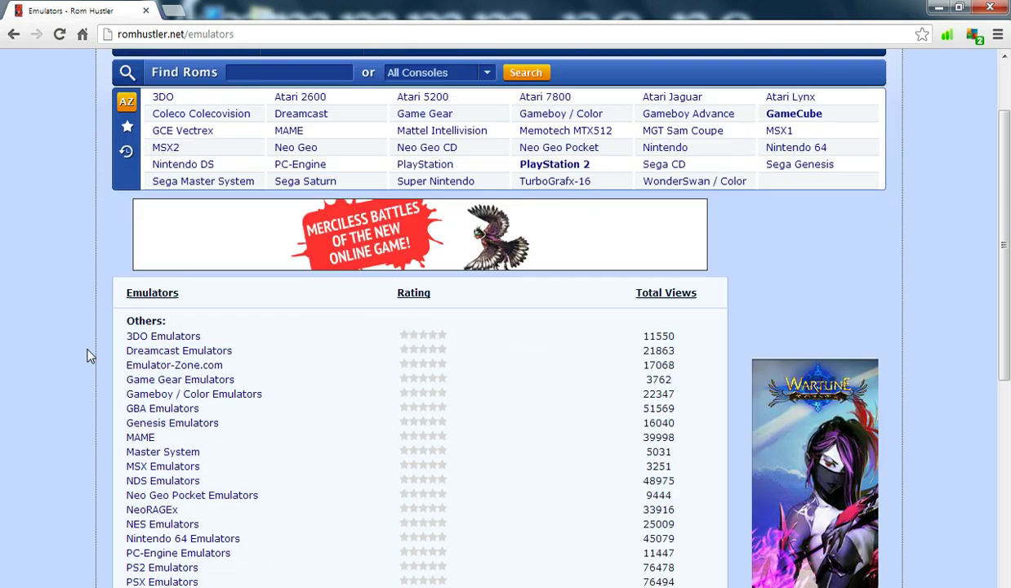
scroll(90, 356, down, 1)
scroll(114, 102, up, 2)
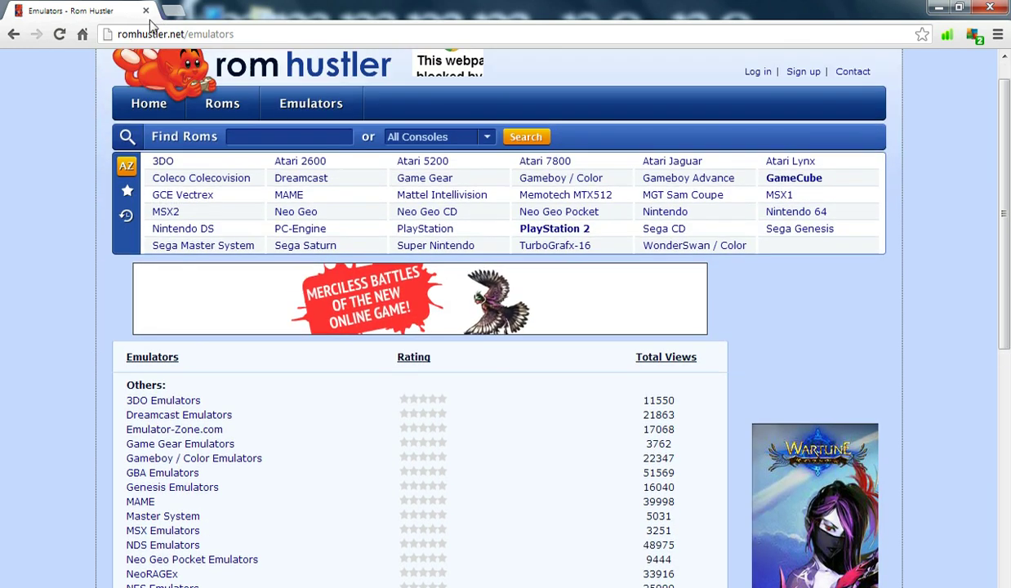
click(305, 33)
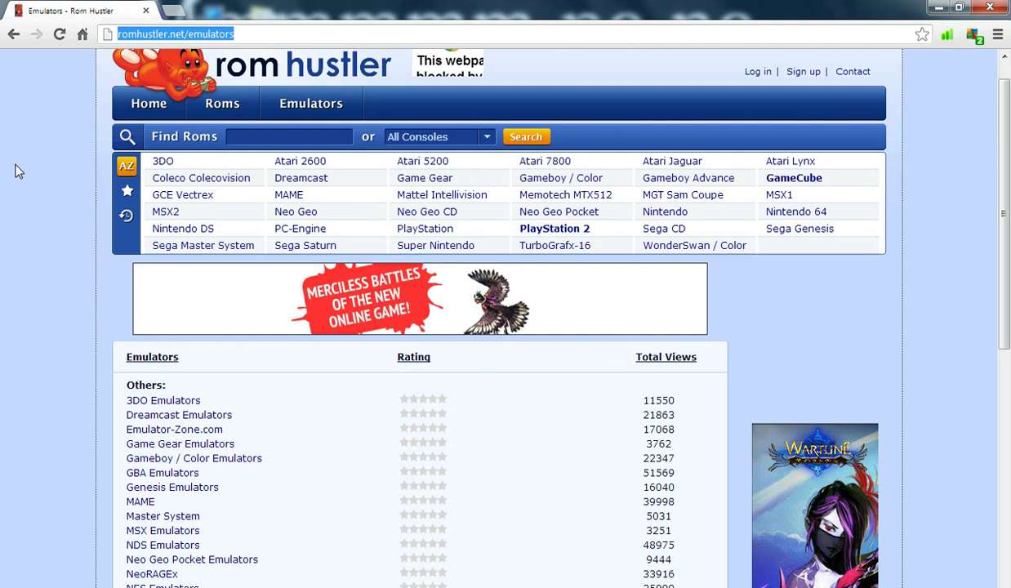
click(98, 294)
scroll(98, 294, up, 1)
scroll(94, 449, down, 1)
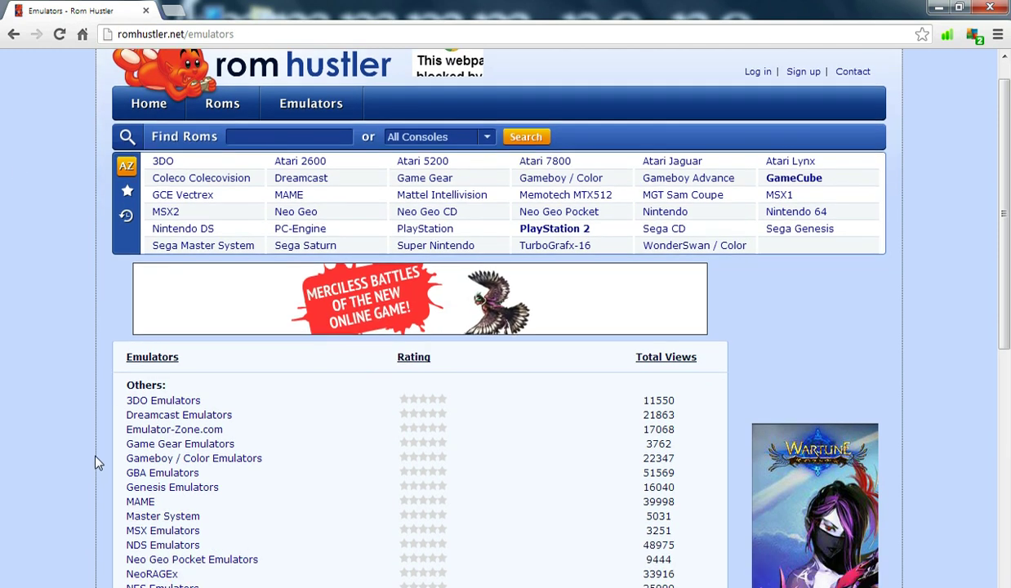
scroll(96, 457, down, 2)
drag(102, 482, 143, 529)
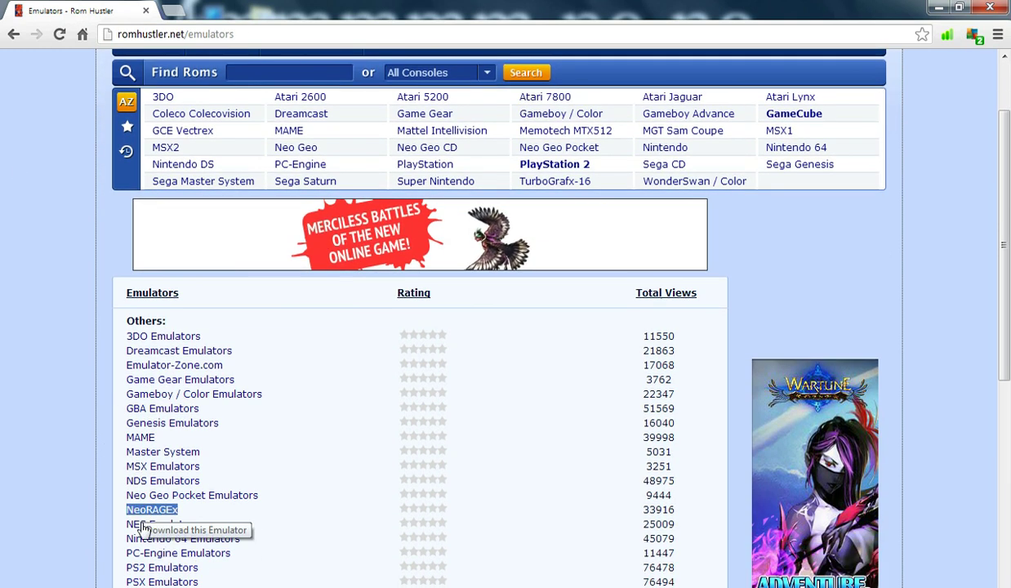
scroll(286, 102, up, 3)
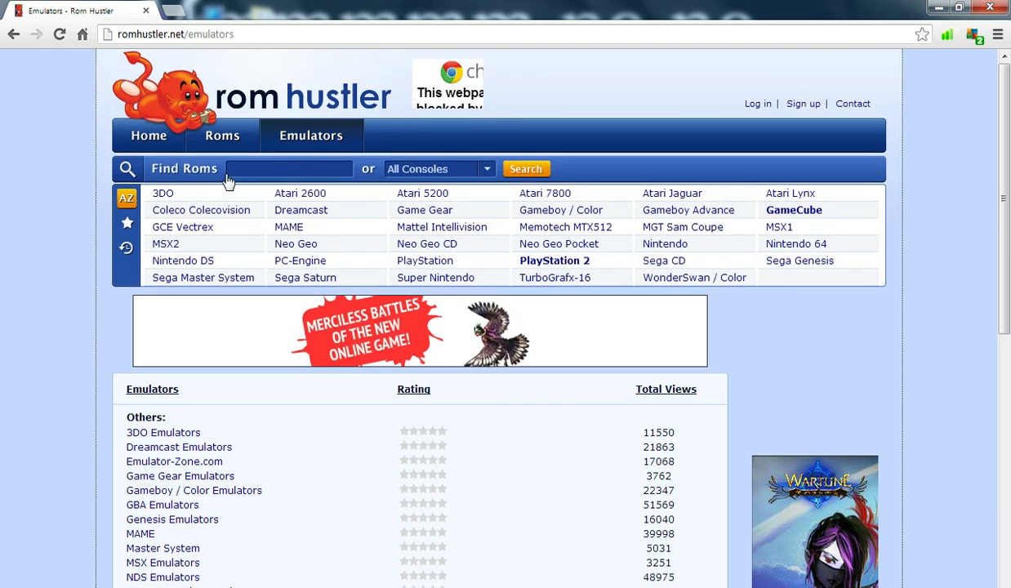
- Locate the NDS Emulators entry in the emulator list and open its link
scroll(136, 263, down, 5)
triple_click(140, 478)
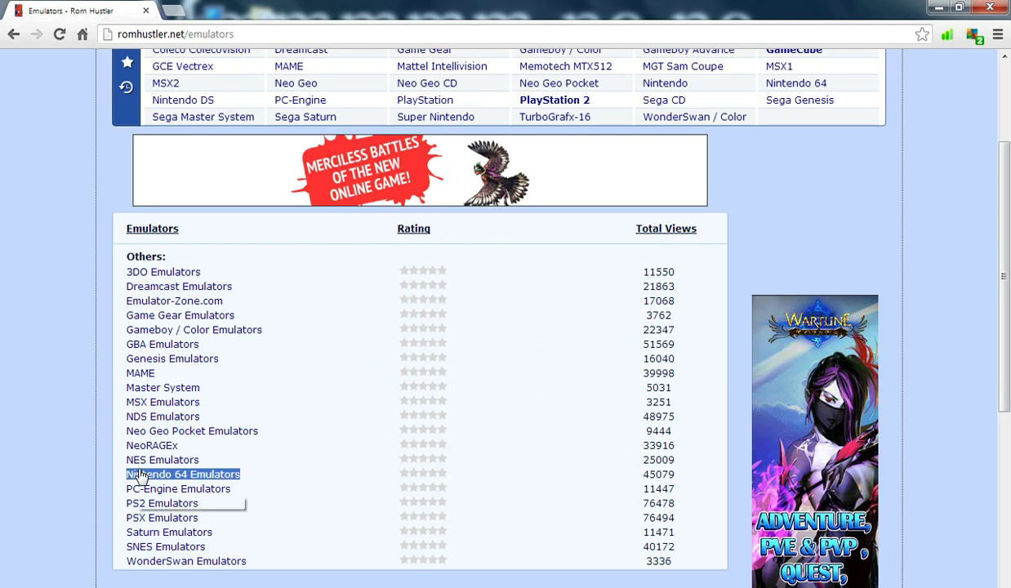
triple_click(139, 462)
click(136, 478)
triple_click(139, 461)
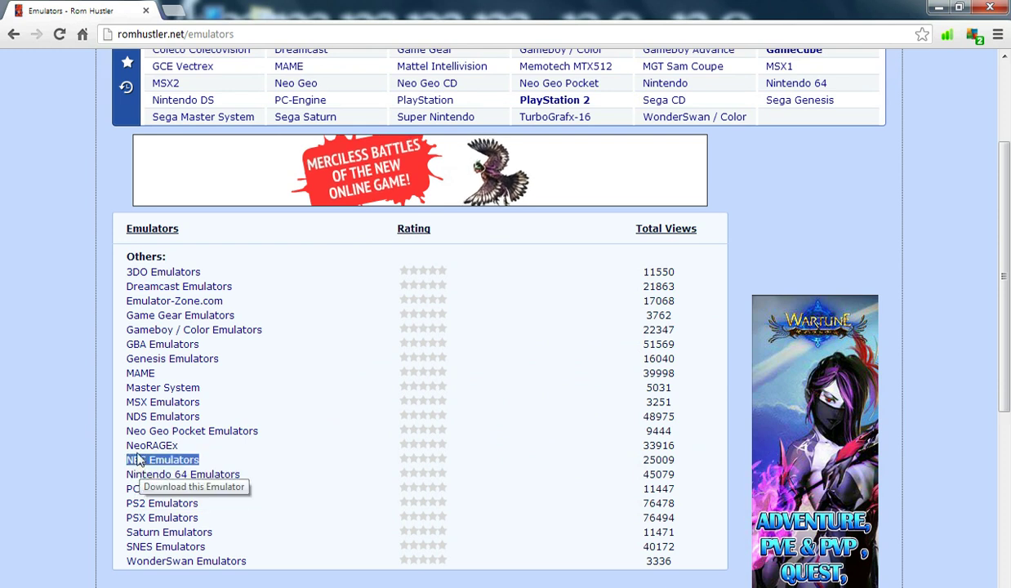
triple_click(137, 431)
triple_click(140, 417)
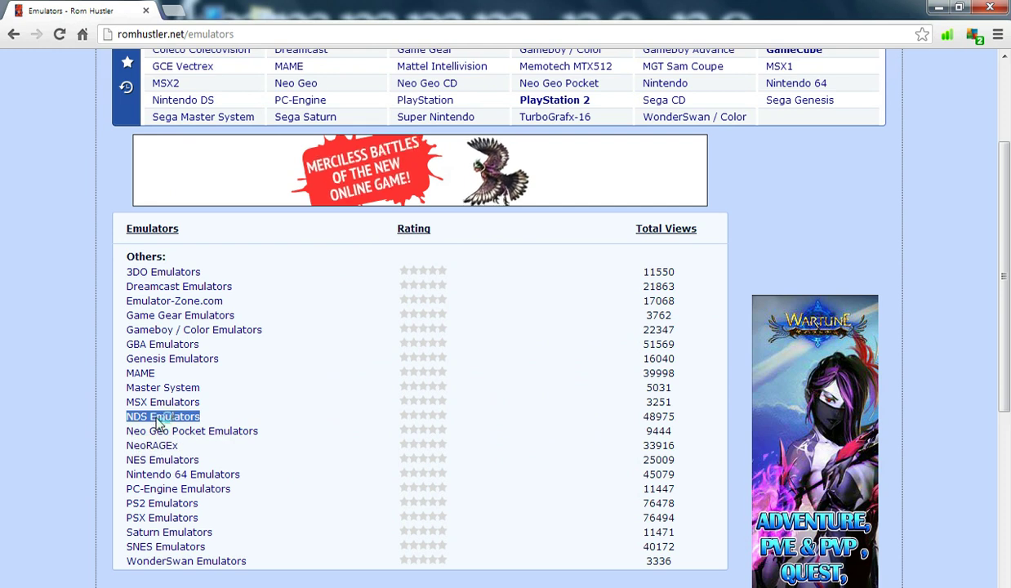
click(160, 422)
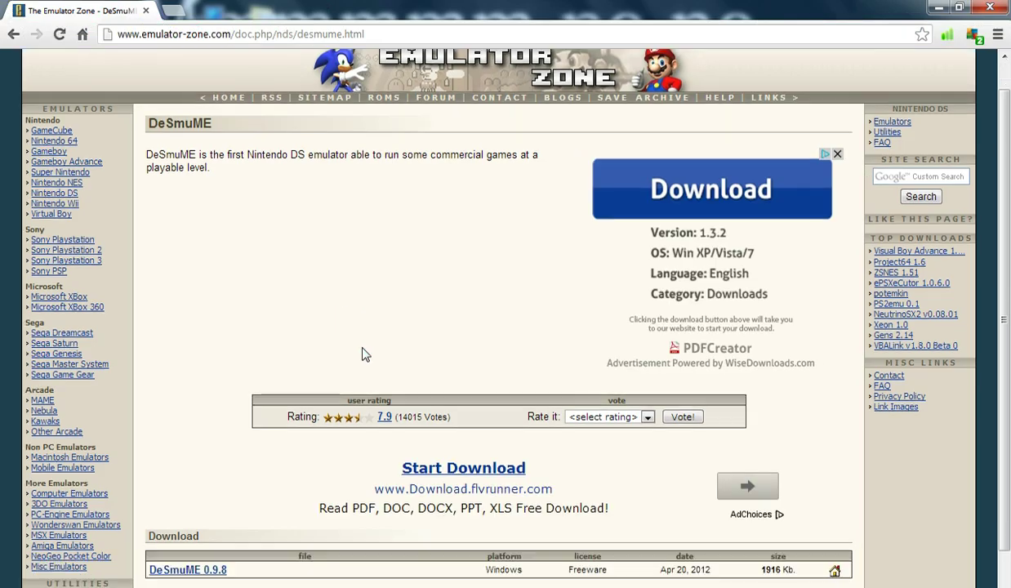
- Download DeSmuME 0.9.8 for Windows and remove the New Super Mario Bros. archive from the browser's download list
scroll(364, 353, down, 1)
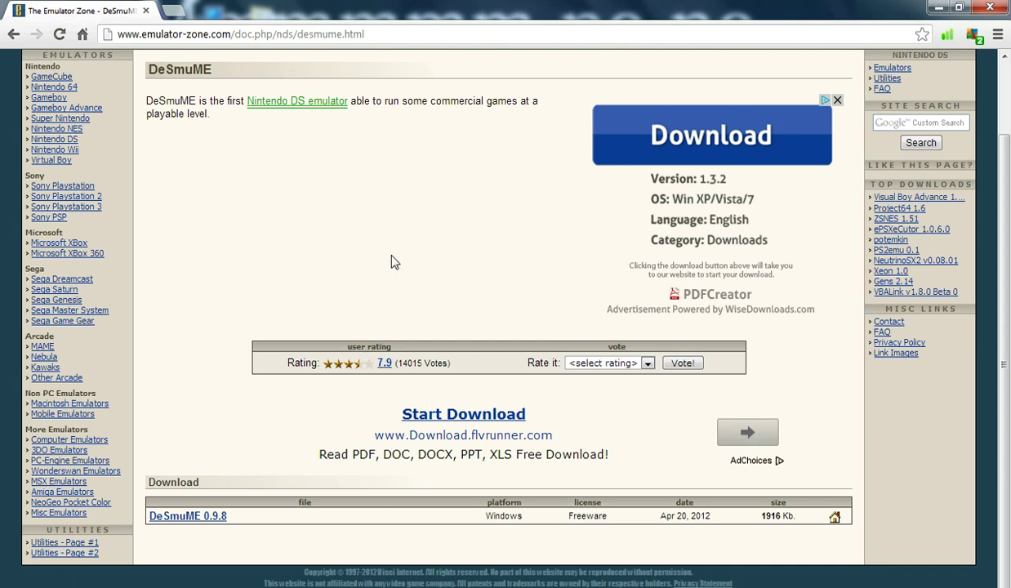
click(198, 520)
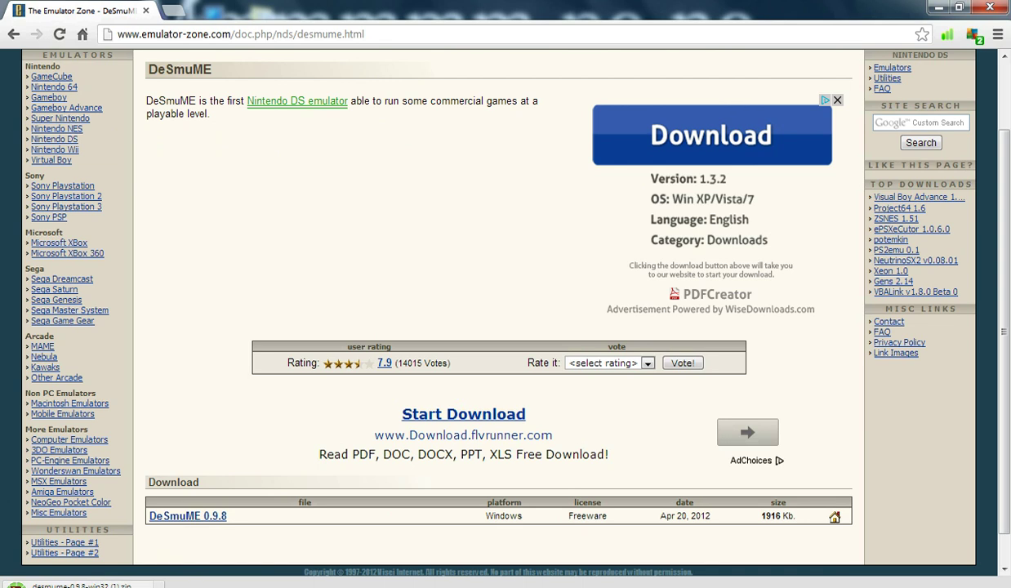
key(ctrl+j)
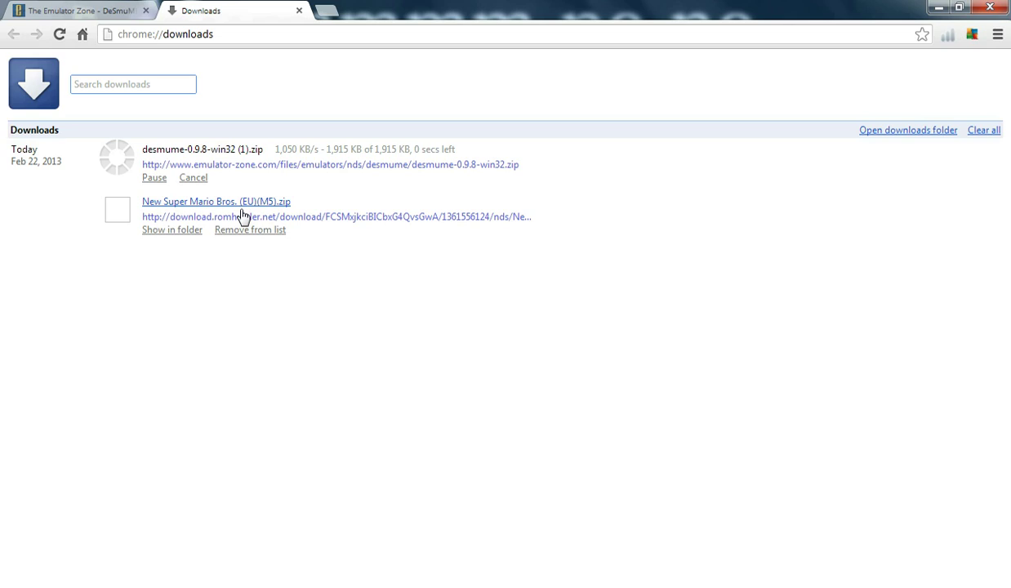
click(246, 230)
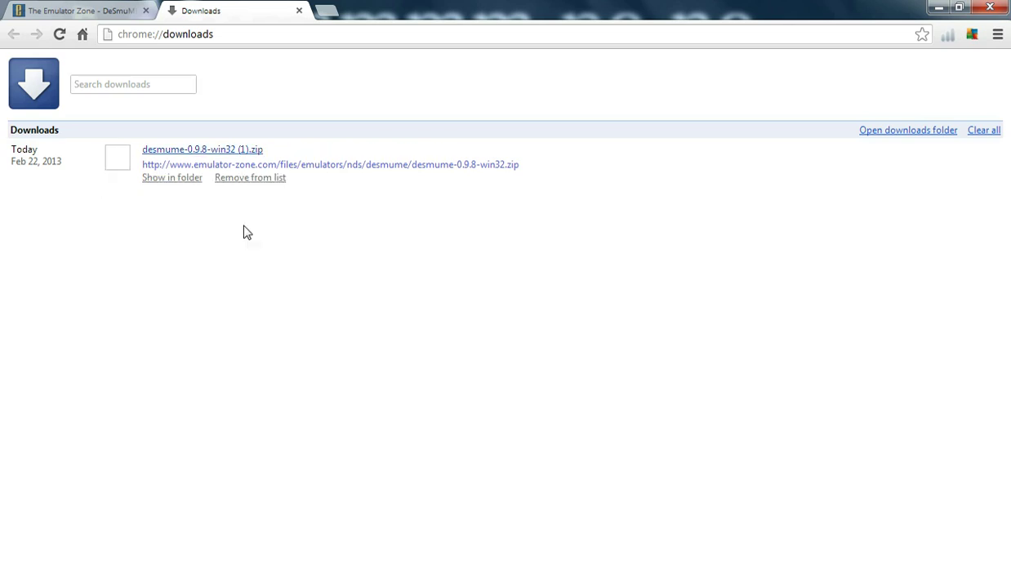
- Open the downloaded desmume-0.9.8-win32 (1).zip in WinRAR, minimize the browser and close the duplicate archive window and licence notice
click(210, 152)
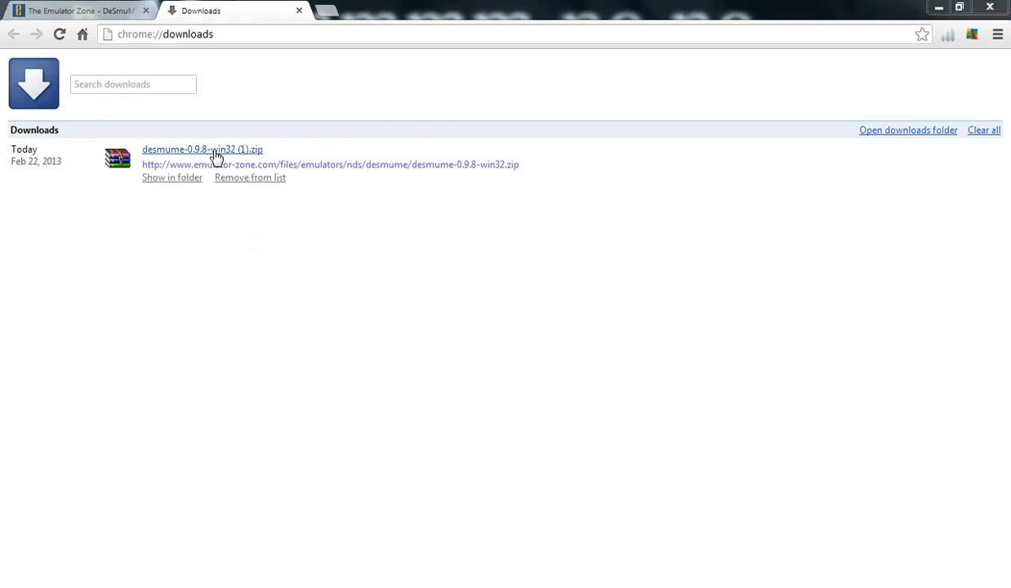
click(939, 9)
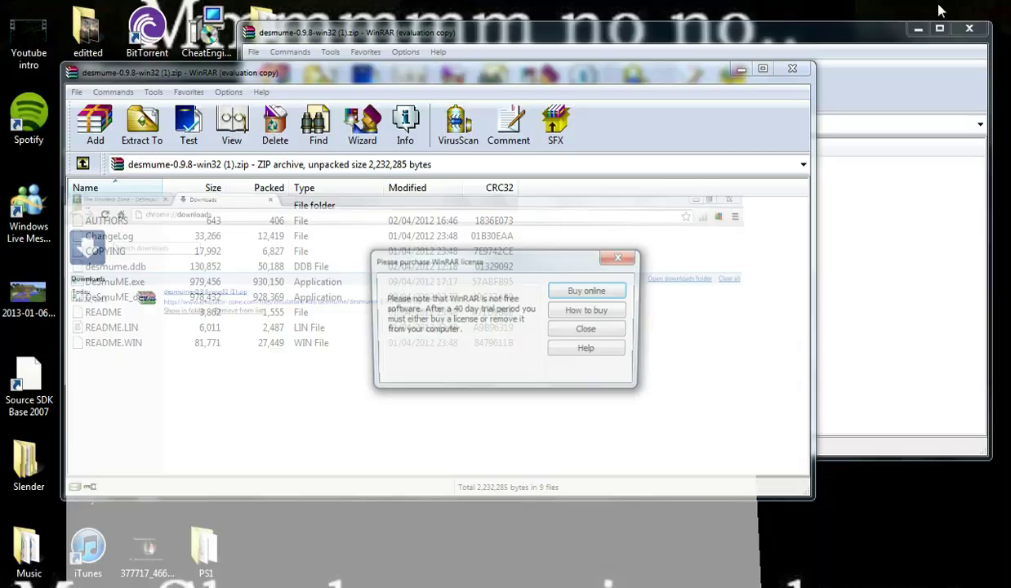
click(790, 73)
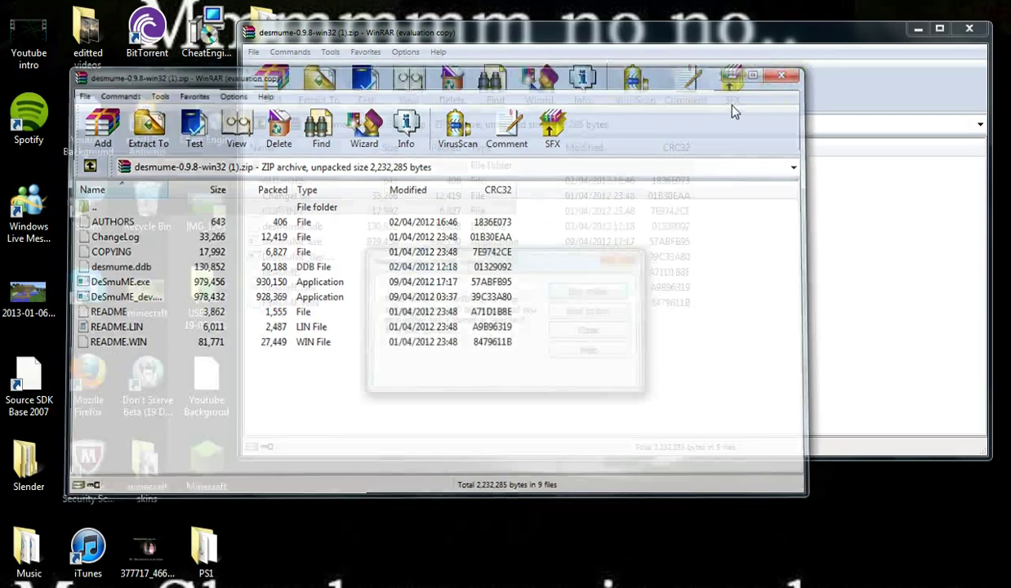
click(614, 245)
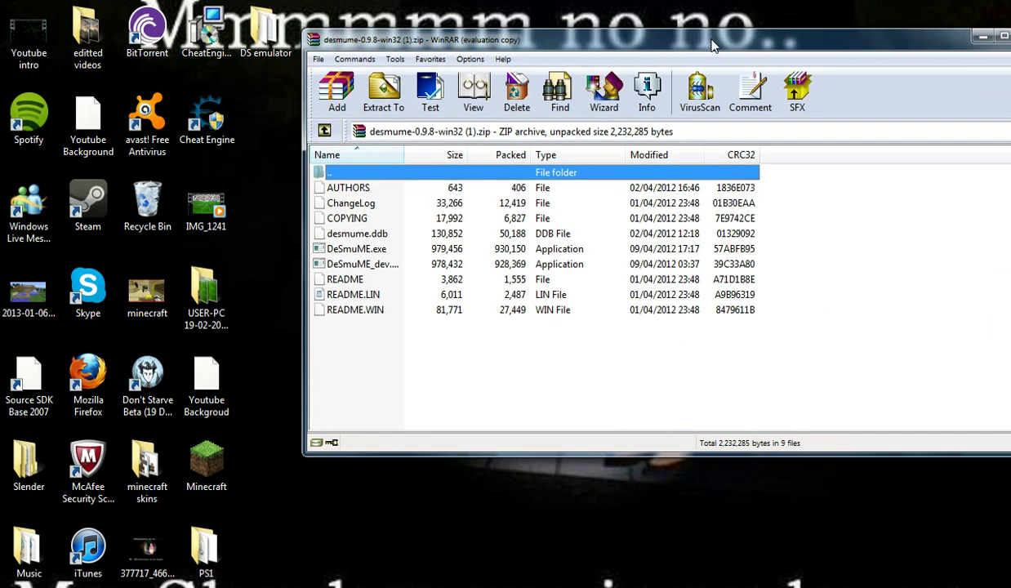
- Move the archive window aside, open the DS emulator folder on the desktop and launch DeSmuME from it
drag(579, 27, 655, 35)
double_click(260, 33)
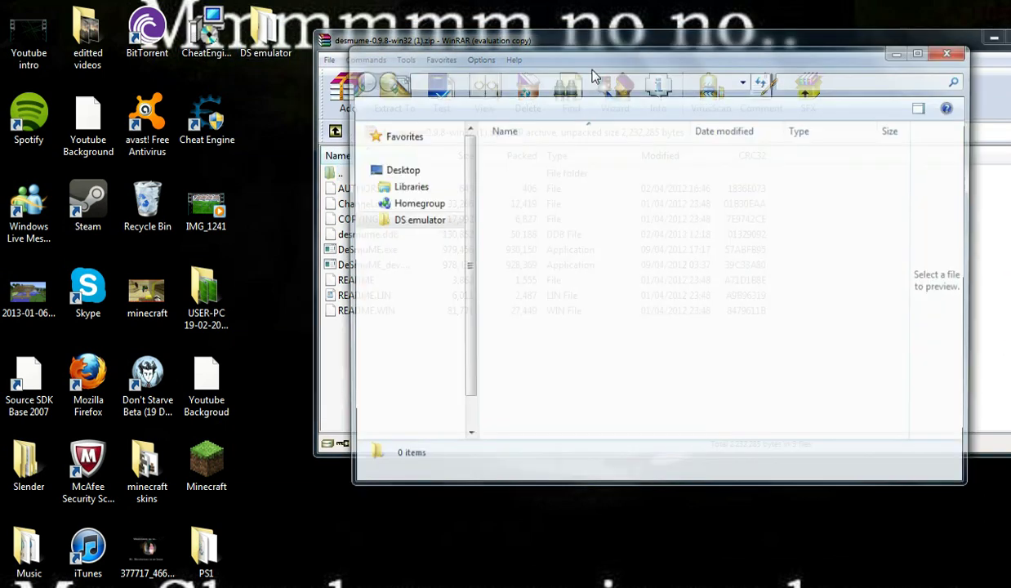
click(950, 52)
click(436, 358)
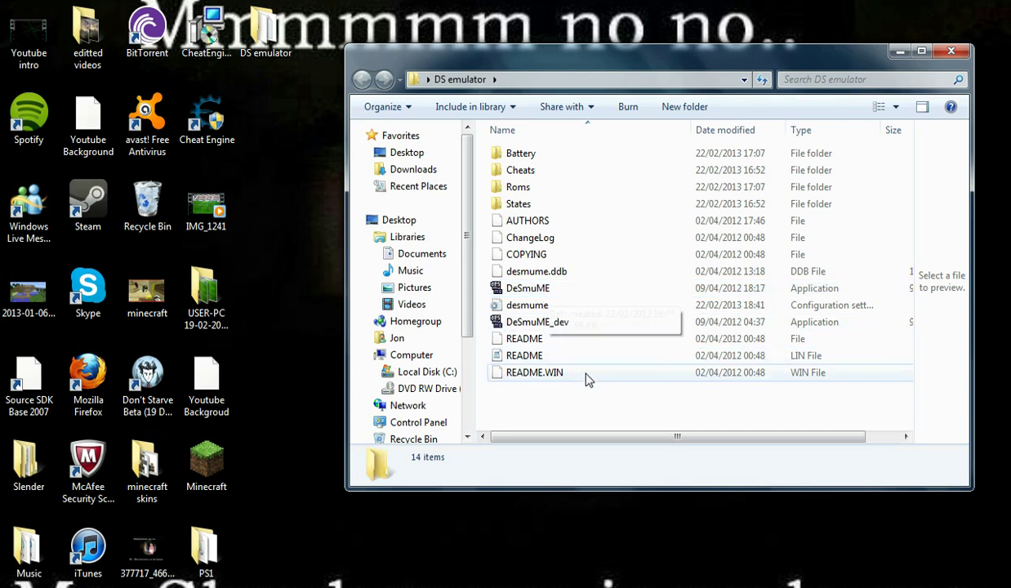
double_click(527, 289)
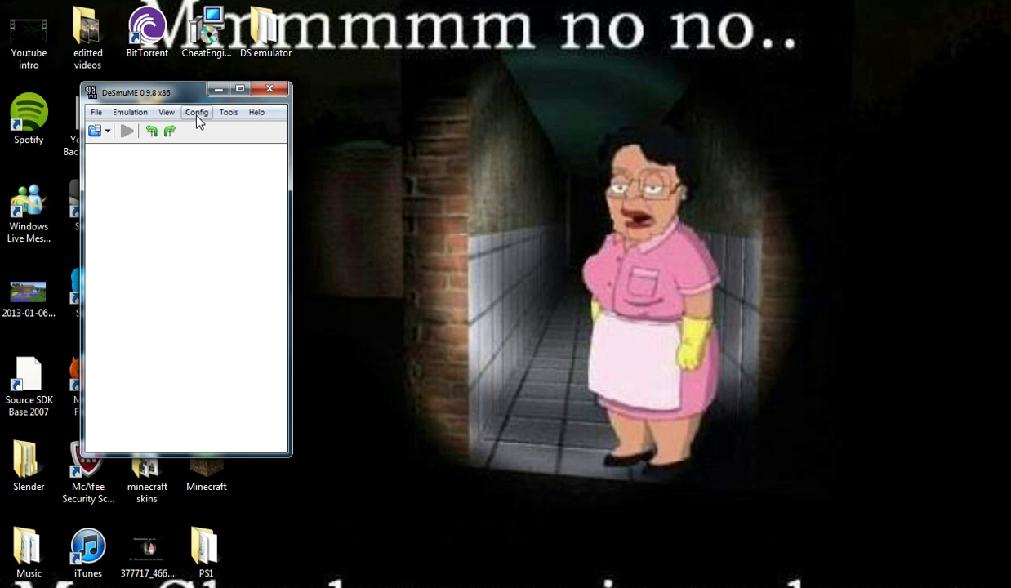
- Assign Shift to the SELECT button in DeSmuME's control configuration and accept the settings
click(197, 114)
click(218, 152)
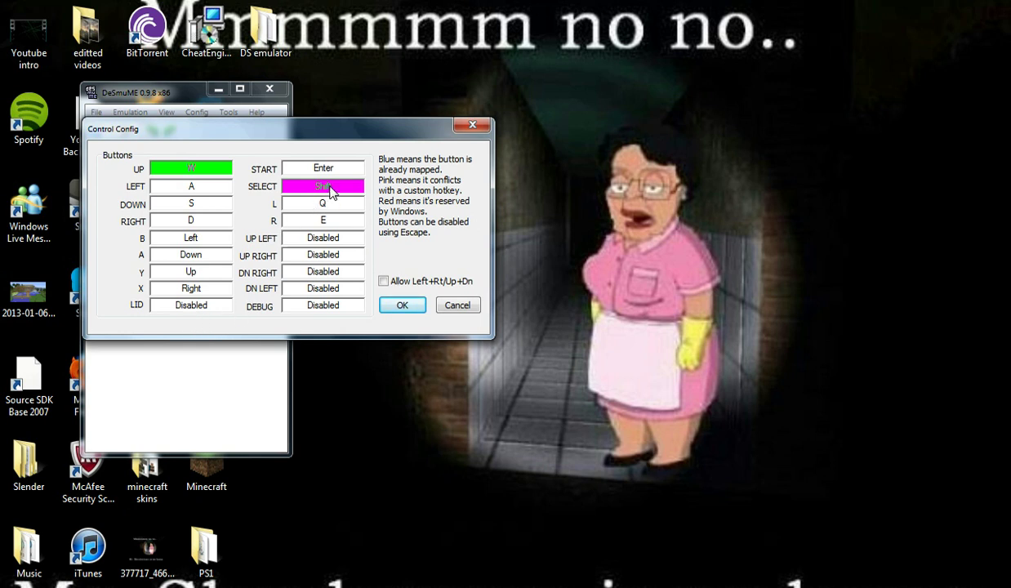
click(358, 188)
key(shift)
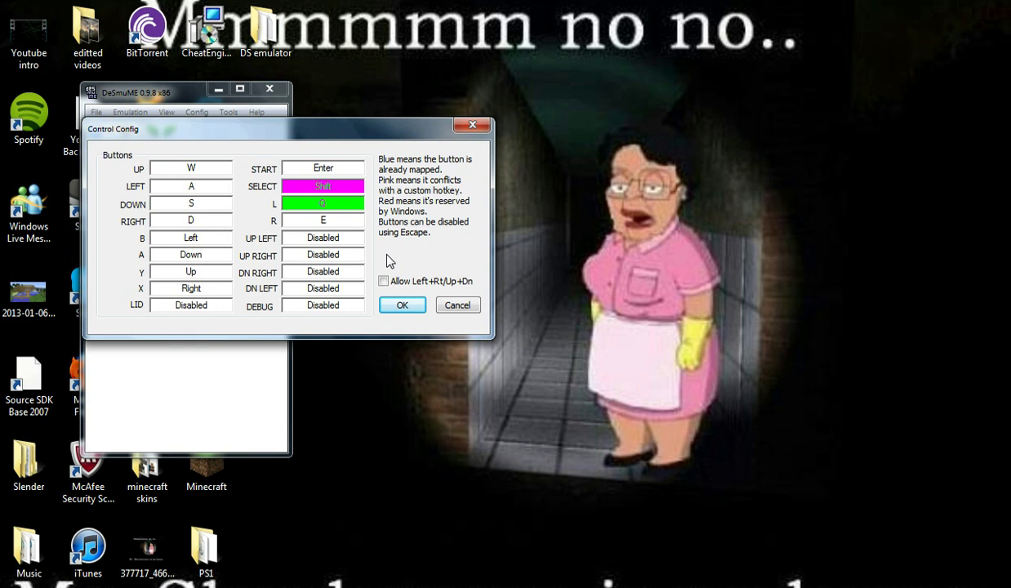
click(401, 304)
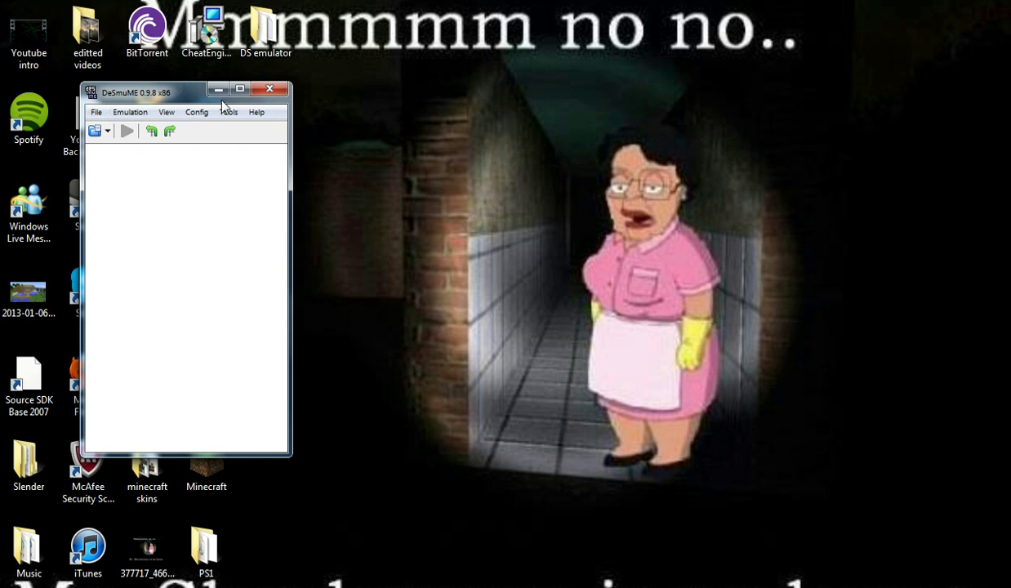
- Close DeSmuME and, back in Chrome, close the downloads page
click(269, 89)
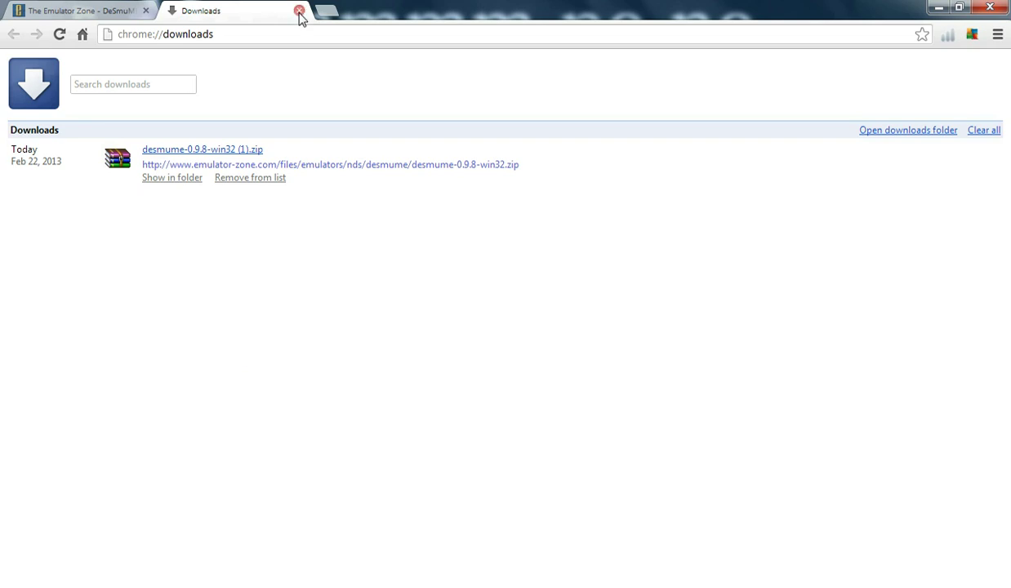
click(300, 11)
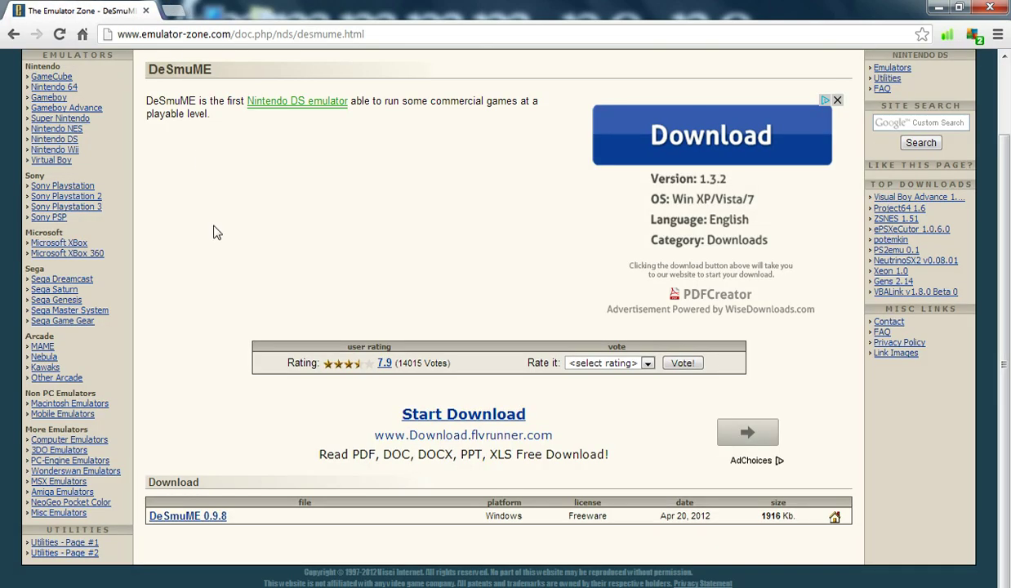
scroll(5, 166, up, 1)
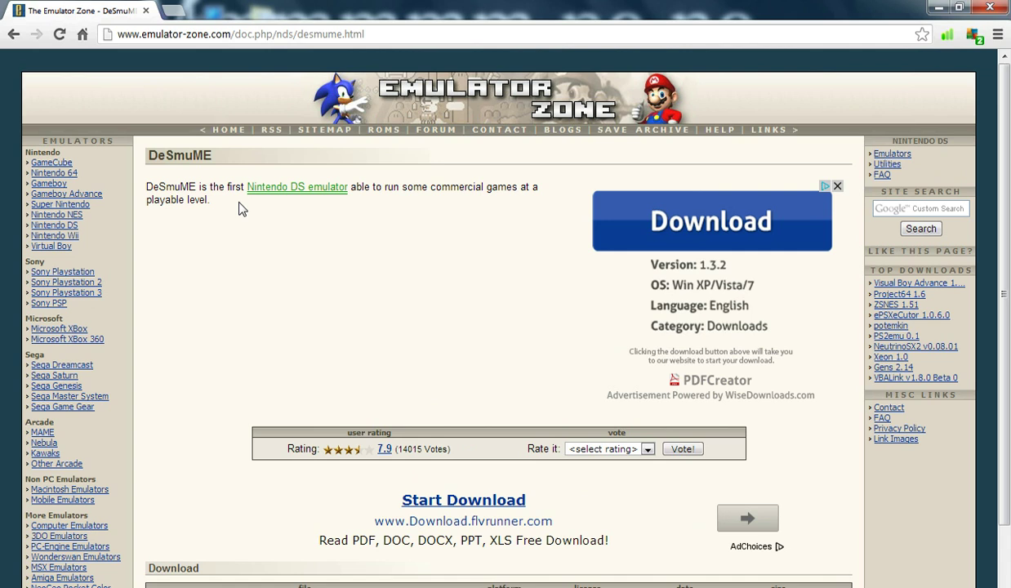
- Go back from the DeSmuME page to Rom Hustler's emulators page, keeping the browser window maximized
click(13, 34)
double_click(5, 18)
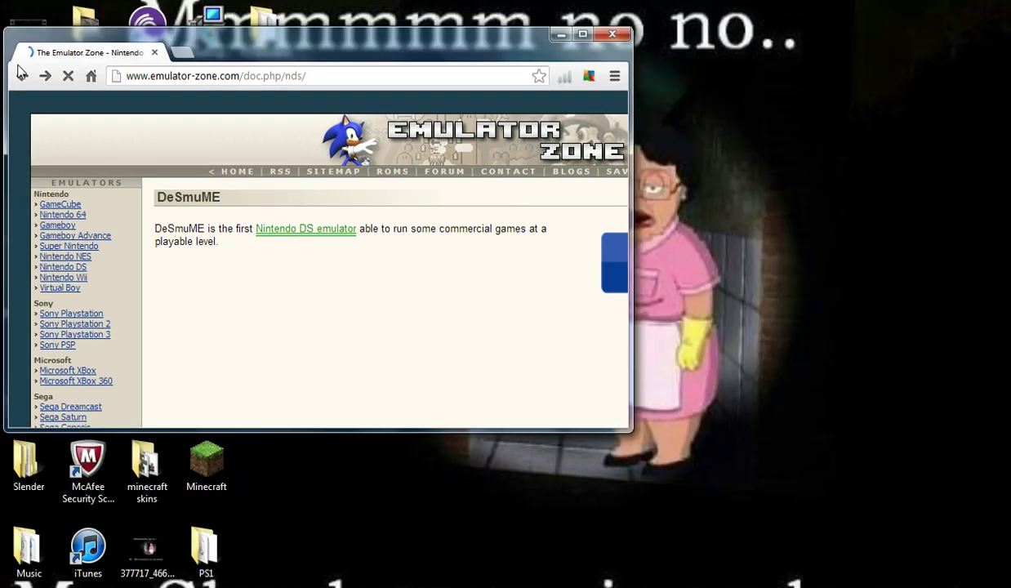
double_click(141, 54)
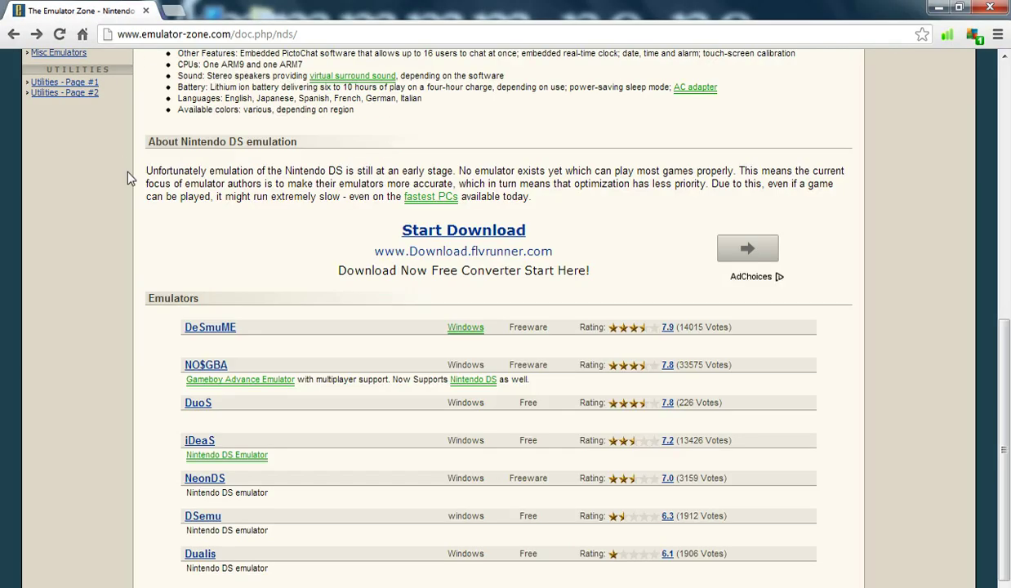
scroll(129, 179, up, 6)
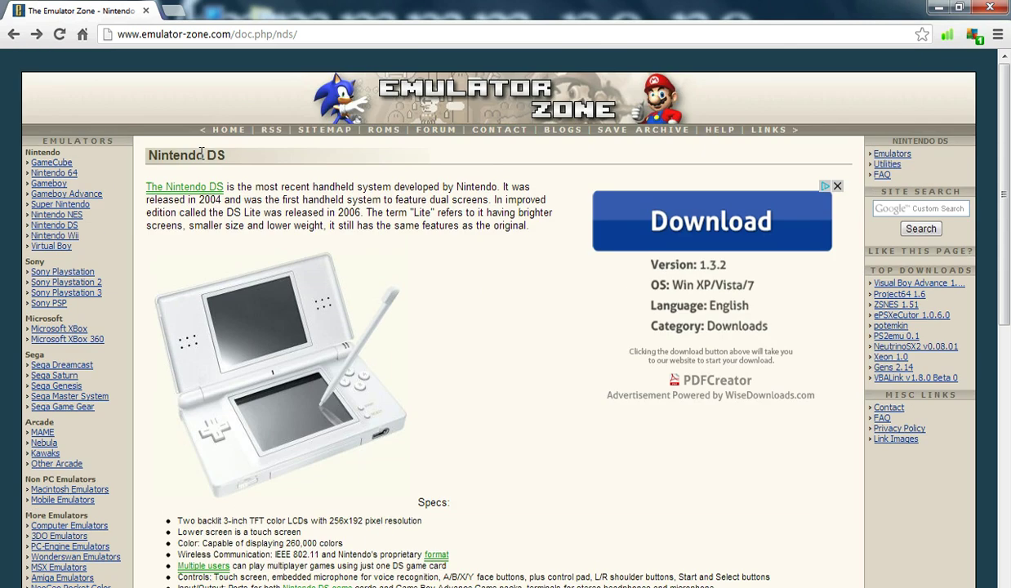
key(F5)
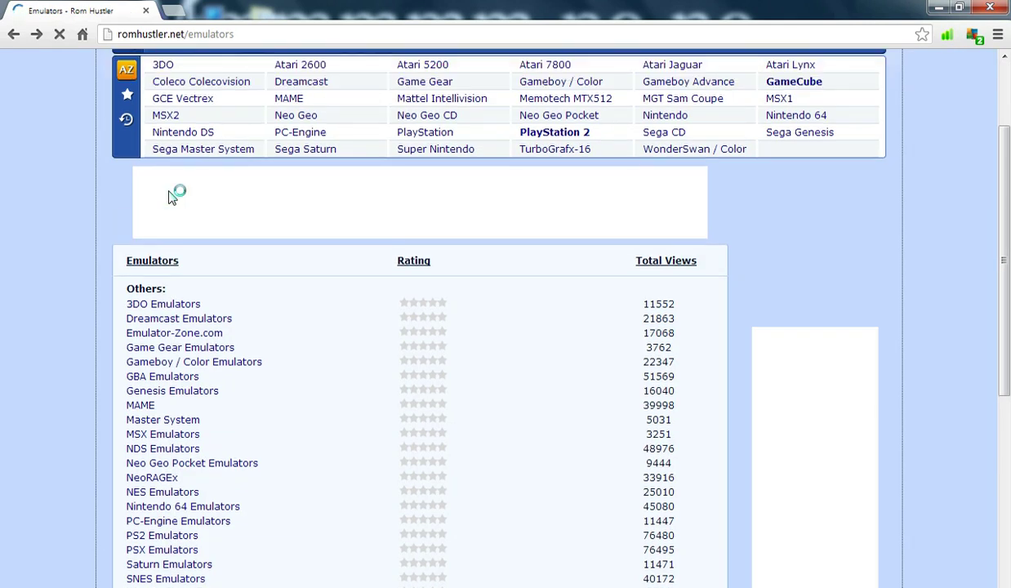
- Restrict Rom Hustler's ROM search to the Nintendo DS console
scroll(171, 196, up, 2)
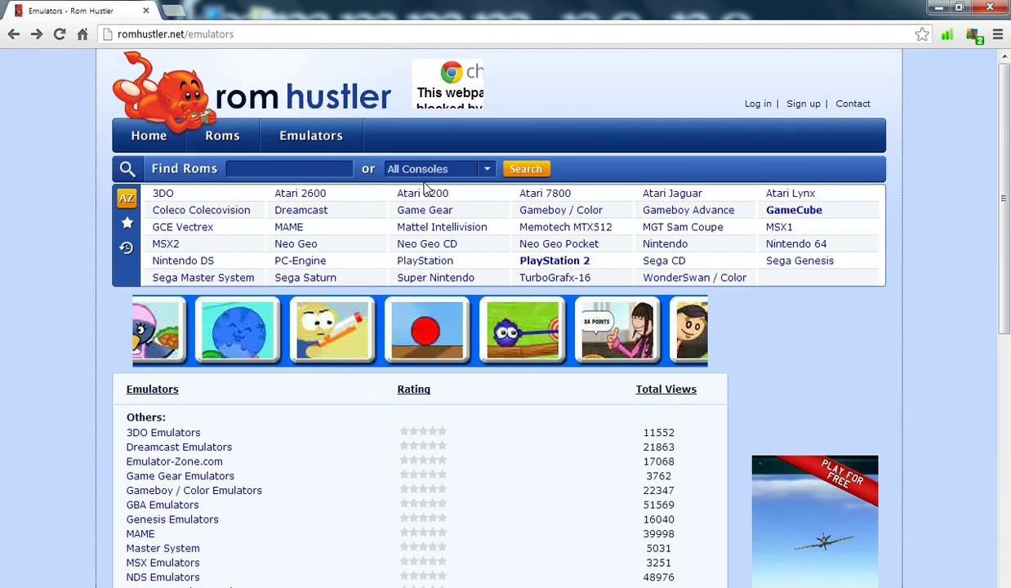
click(454, 172)
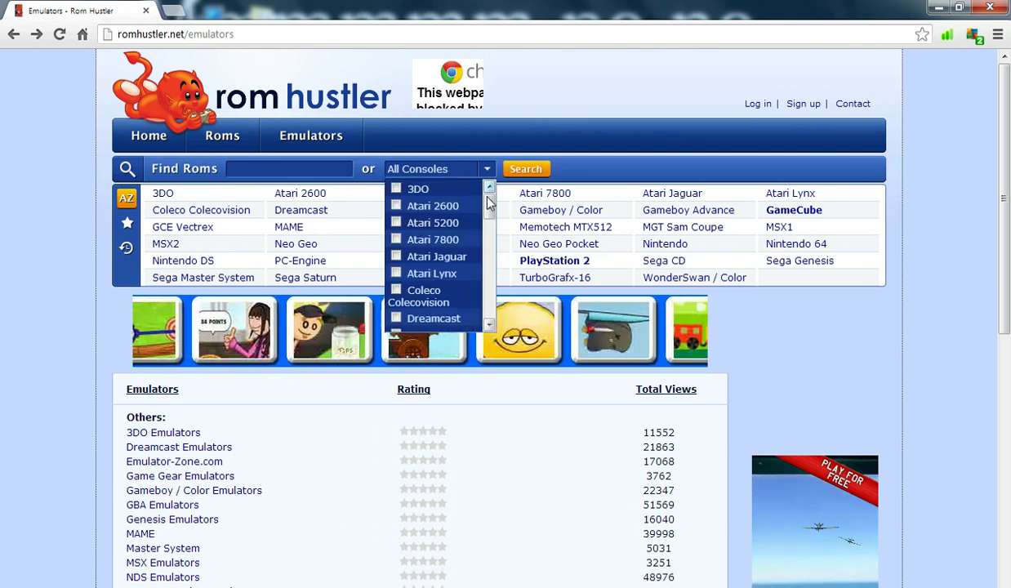
drag(488, 211, 488, 279)
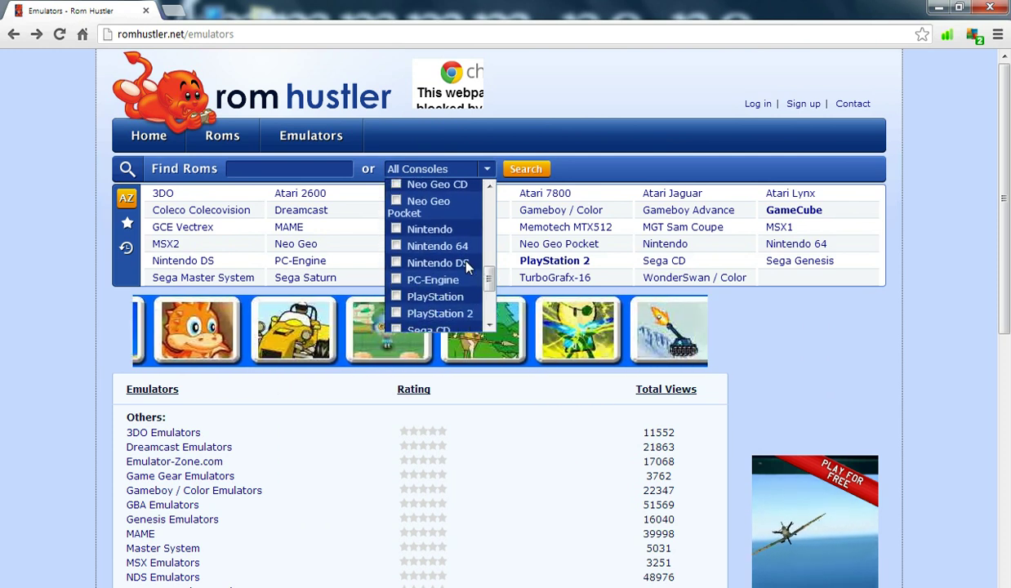
click(464, 263)
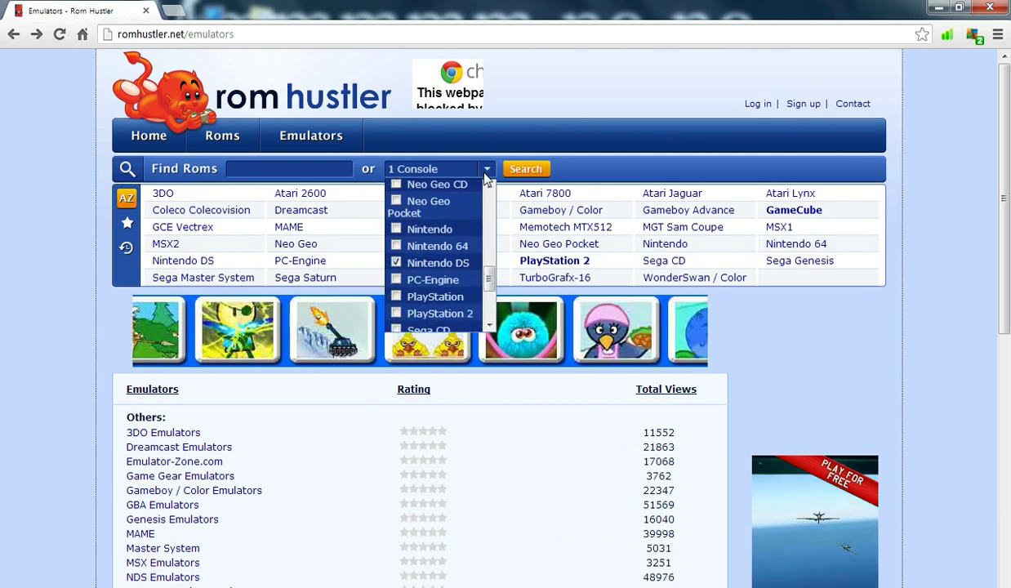
mouse_move(489, 286)
mouse_down()
mouse_move(490, 320)
mouse_move(490, 268)
mouse_move(490, 284)
mouse_up()
click(460, 277)
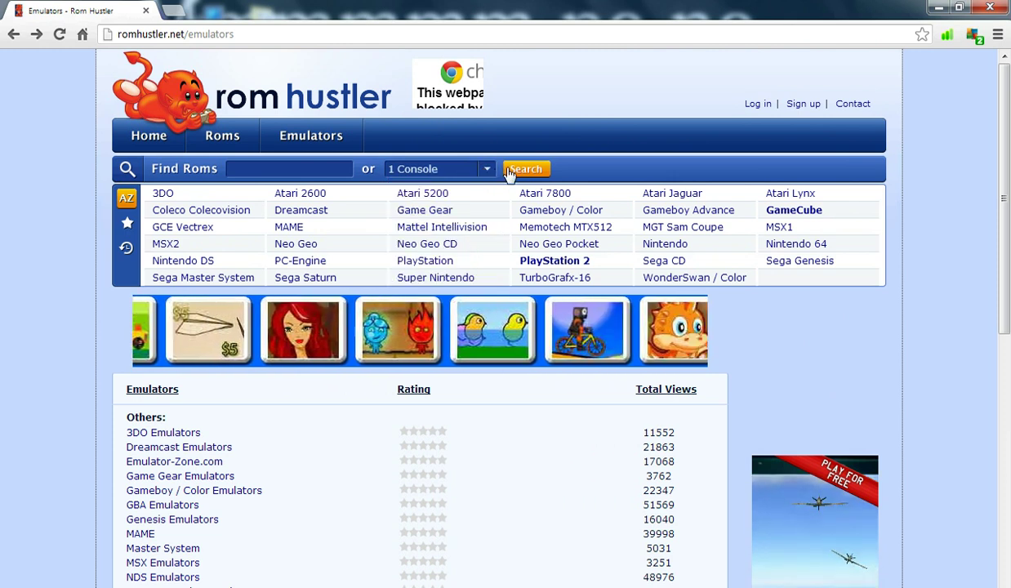
- Try searching the ROMs for "d", and go back to the emulators page
click(313, 169)
text(d)
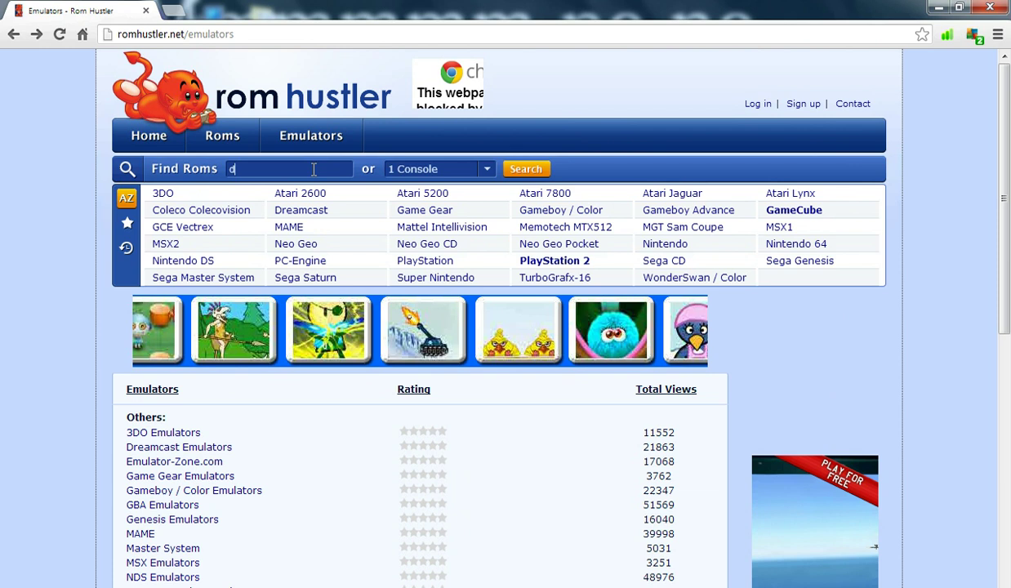
click(518, 174)
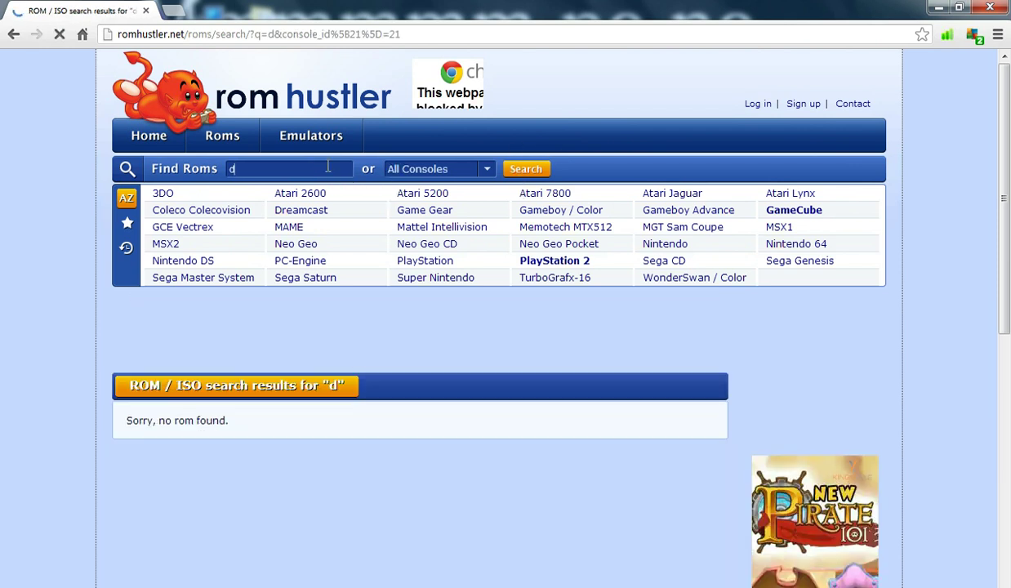
click(329, 165)
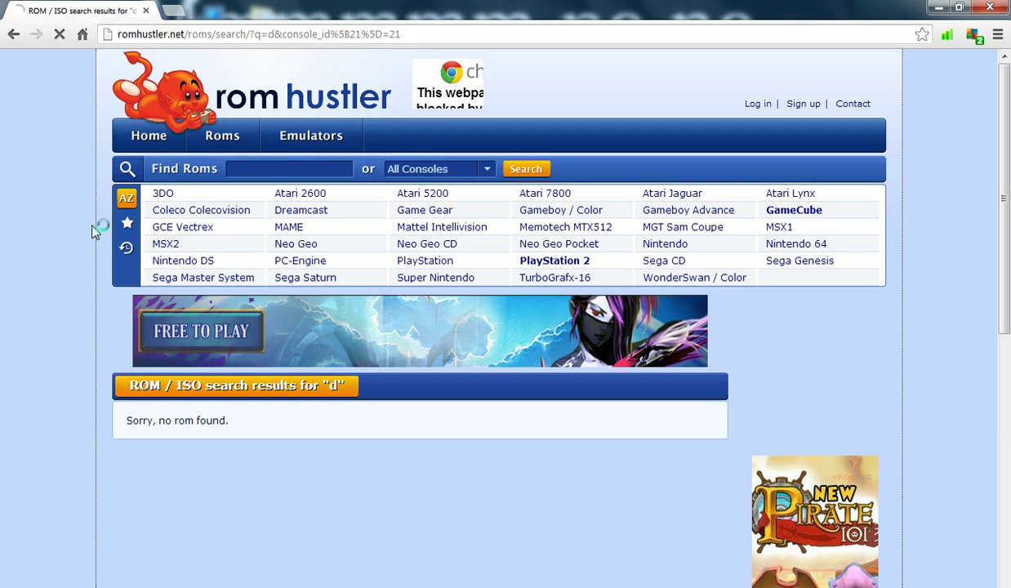
key(alt+Left)
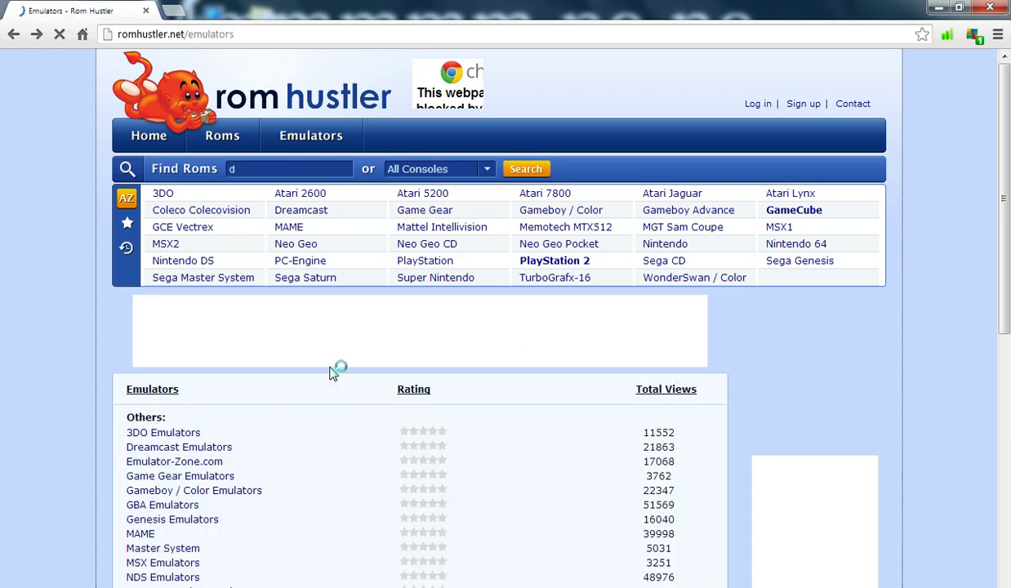
- Look over the emulators list and open the site's Roms page
scroll(331, 372, down, 3)
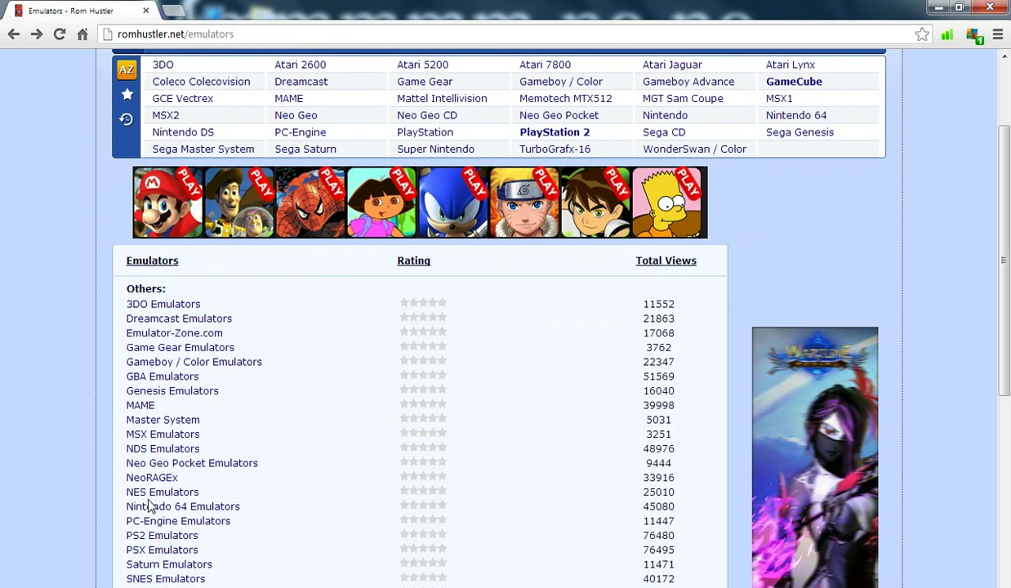
triple_click(171, 509)
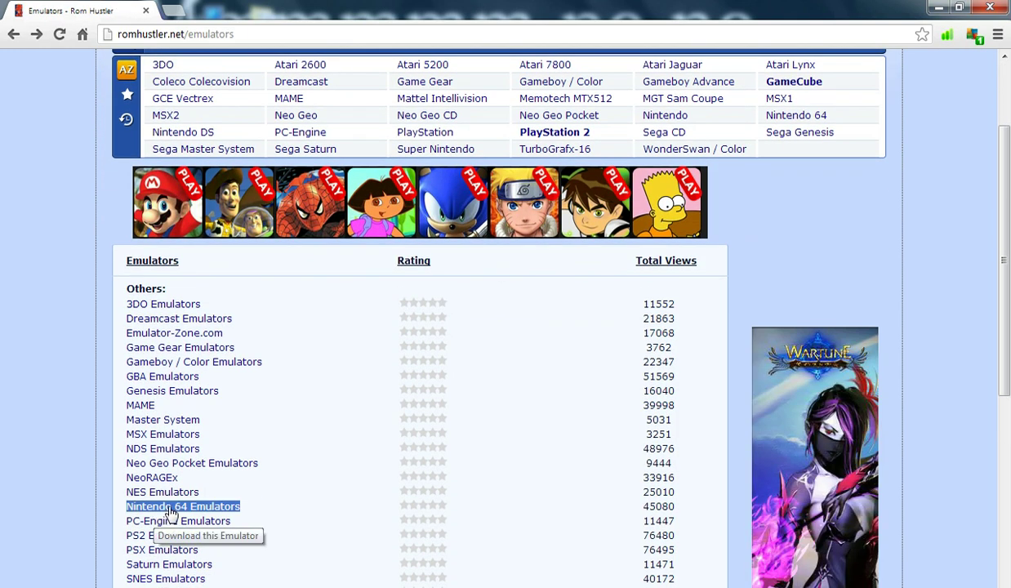
click(174, 523)
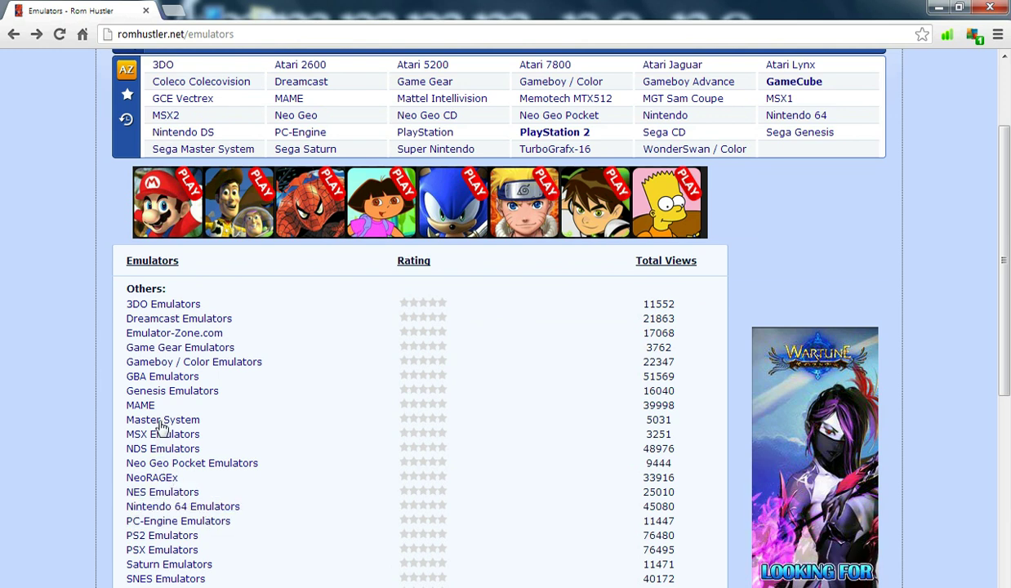
scroll(168, 555, down, 2)
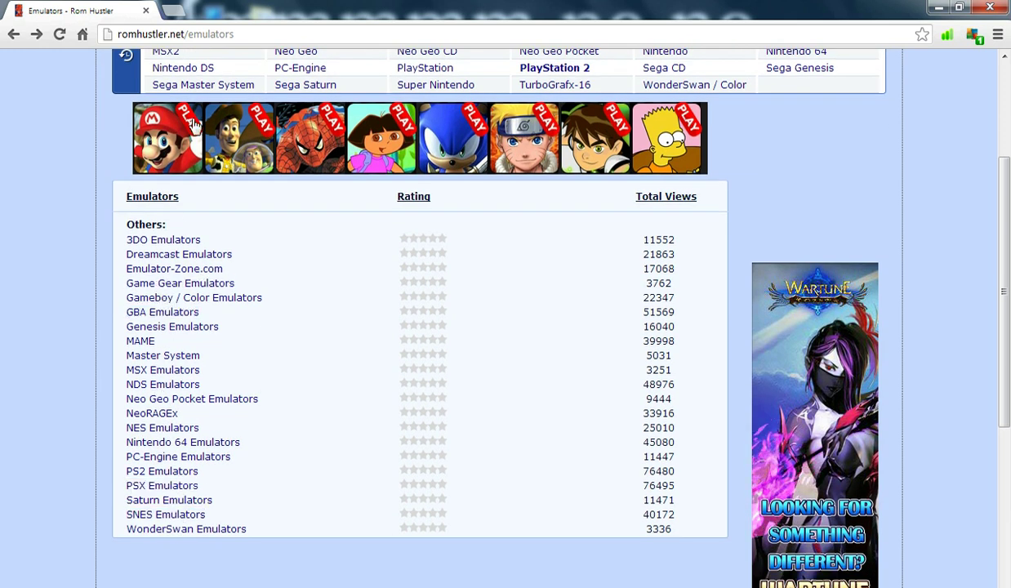
scroll(194, 123, up, 4)
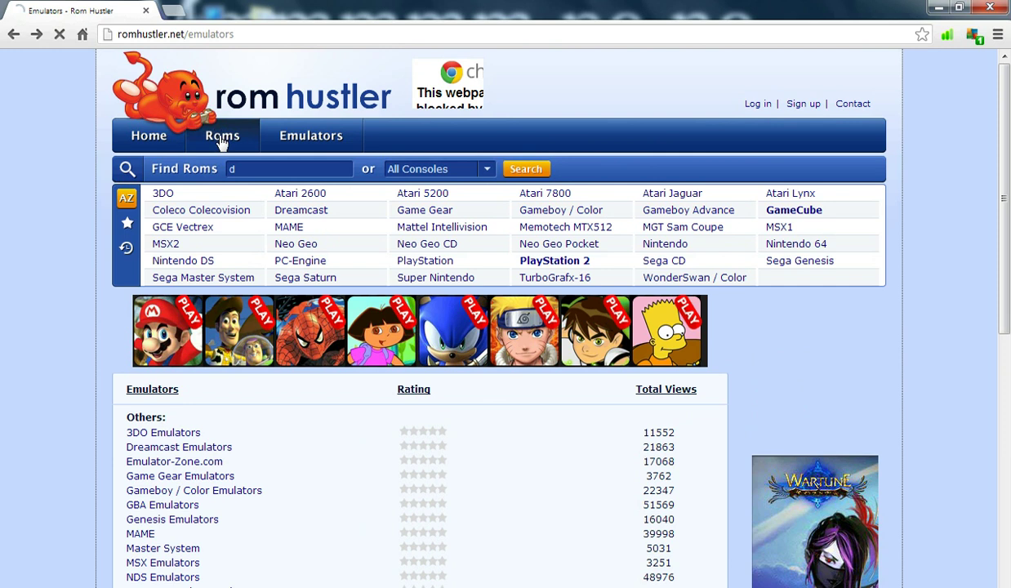
- Look through the listing of ROMs sorted by downloads
scroll(143, 370, down, 4)
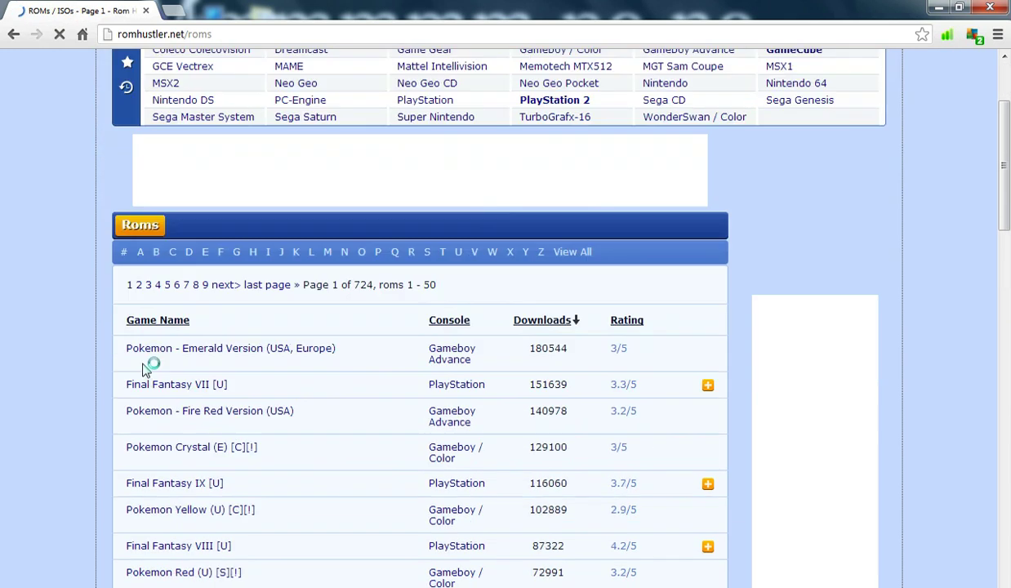
scroll(143, 370, down, 3)
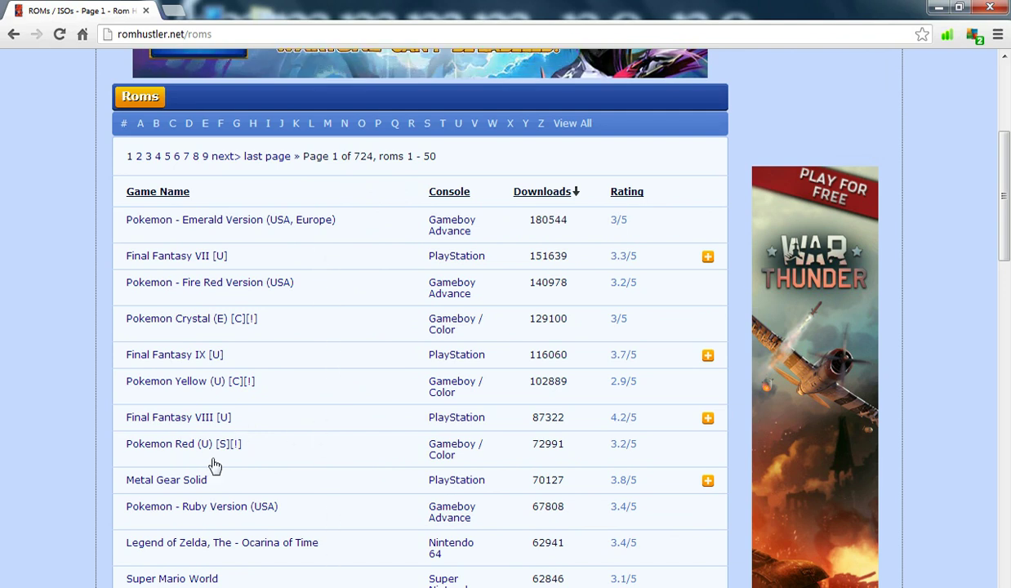
triple_click(200, 483)
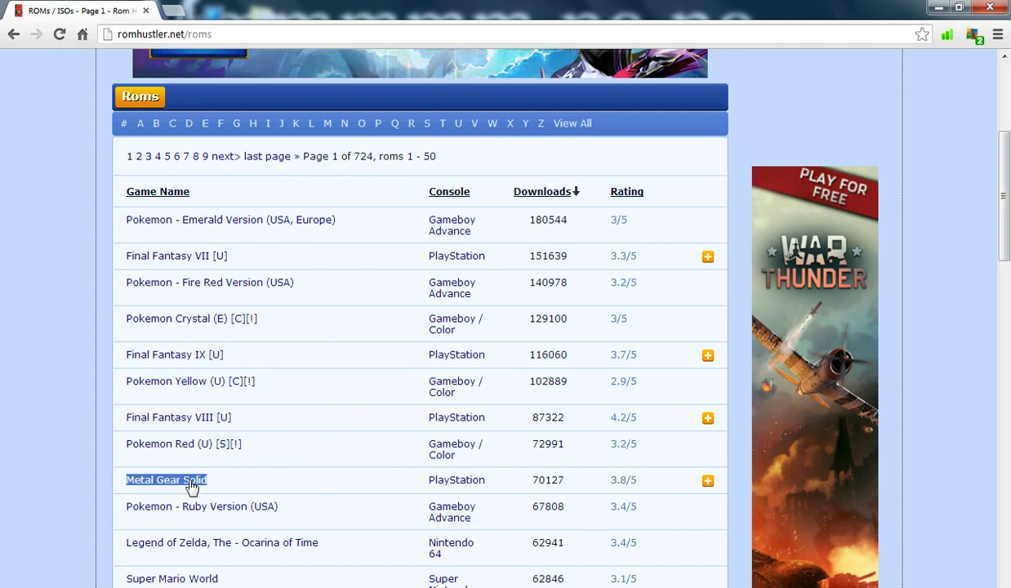
click(56, 402)
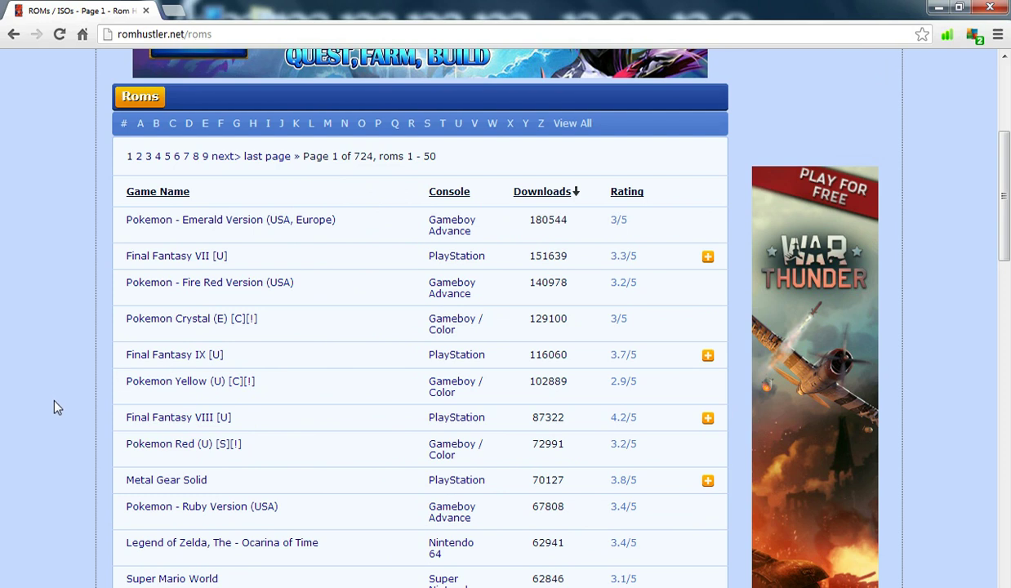
- Search the ROMs for "Zelda" with the console filter set to Nintendo DS
scroll(57, 402, up, 1)
scroll(227, 234, up, 3)
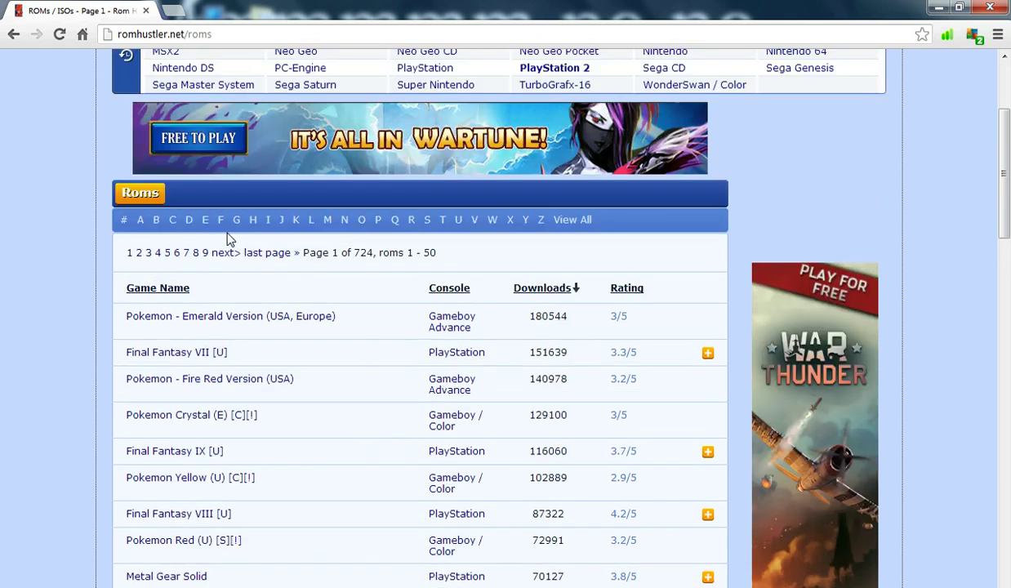
click(437, 168)
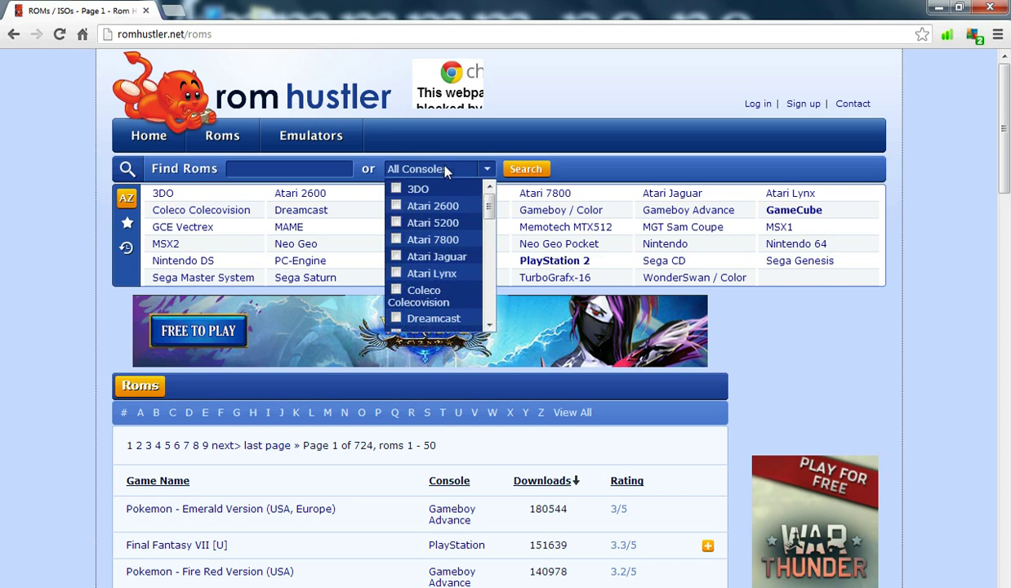
scroll(489, 253, down, 2)
scroll(486, 270, down, 5)
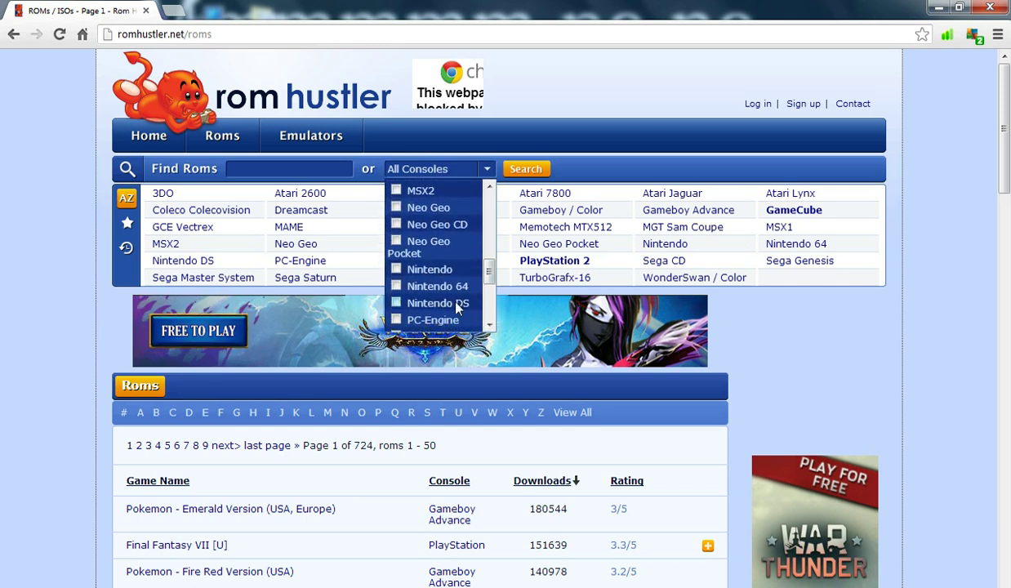
click(449, 303)
click(298, 169)
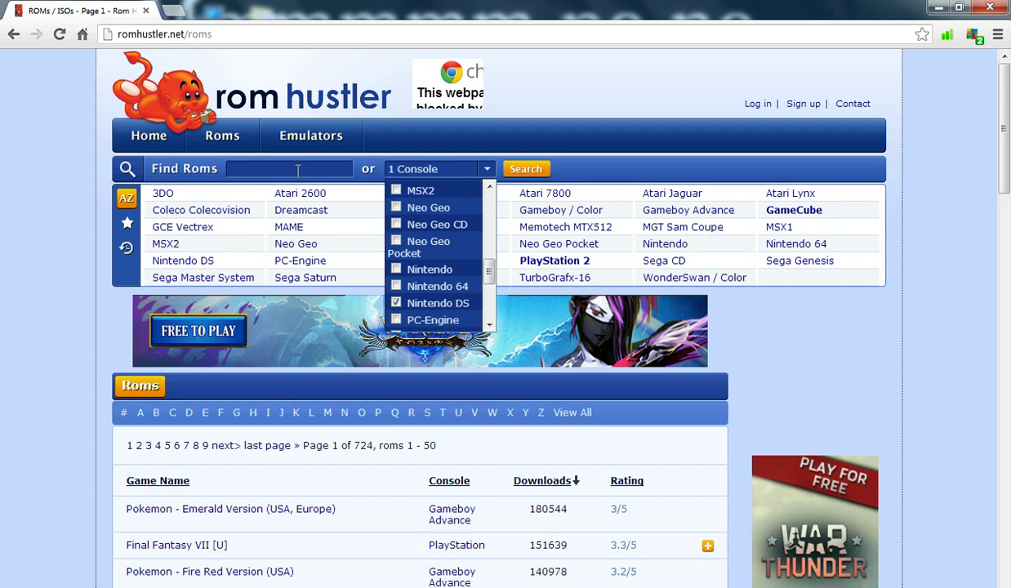
text(Zelda)
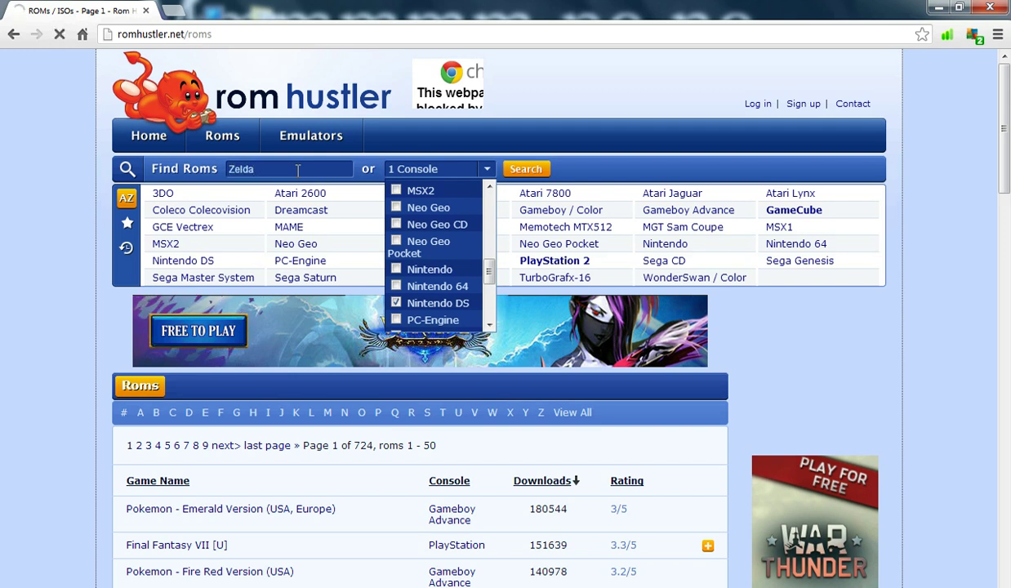
key(Return)
- Open the page of Legend of Zelda - Phantom Hourglass, The (EU)(M5) from the search results
scroll(94, 400, down, 3)
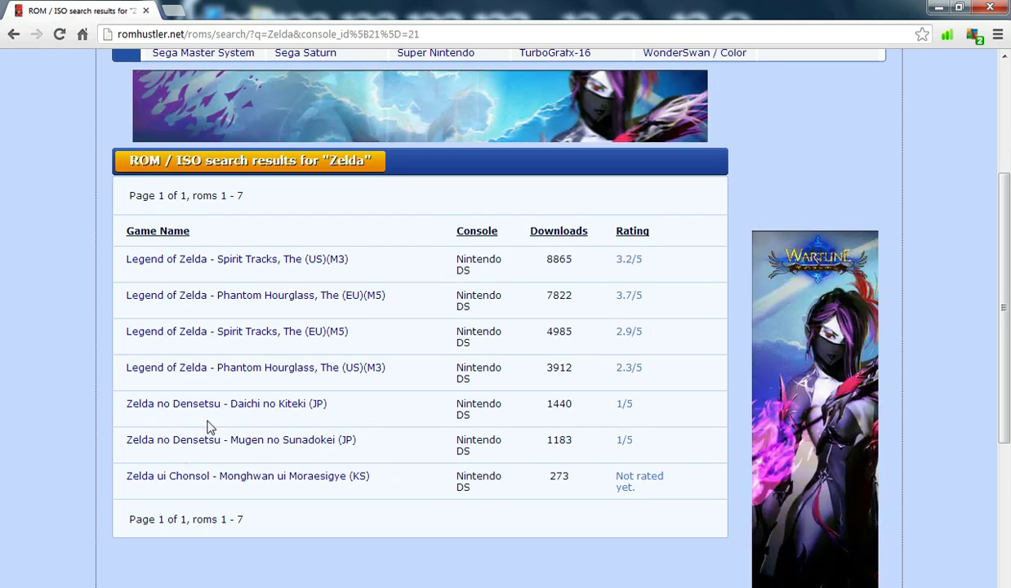
triple_click(252, 379)
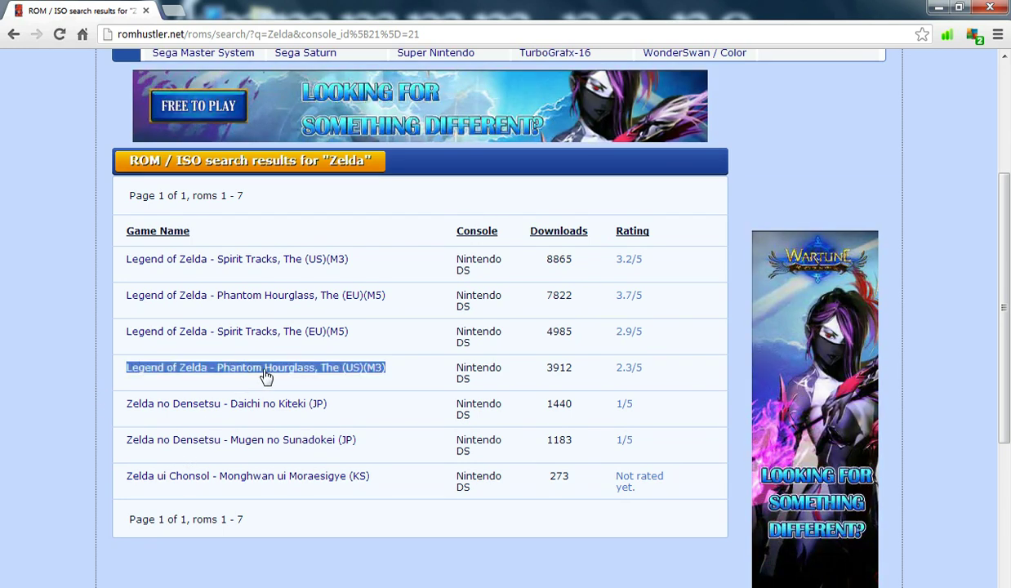
click(417, 372)
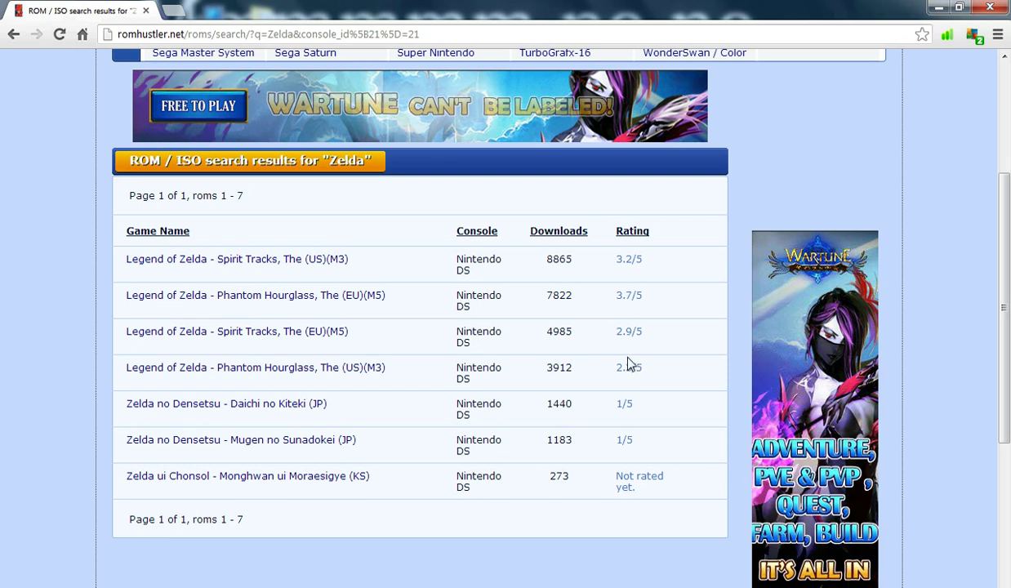
triple_click(310, 372)
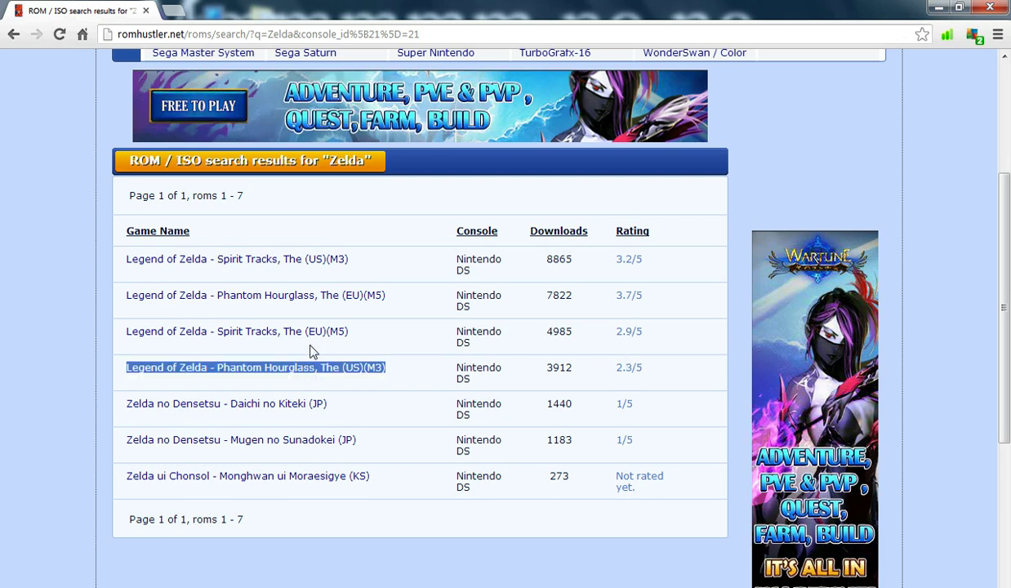
triple_click(308, 302)
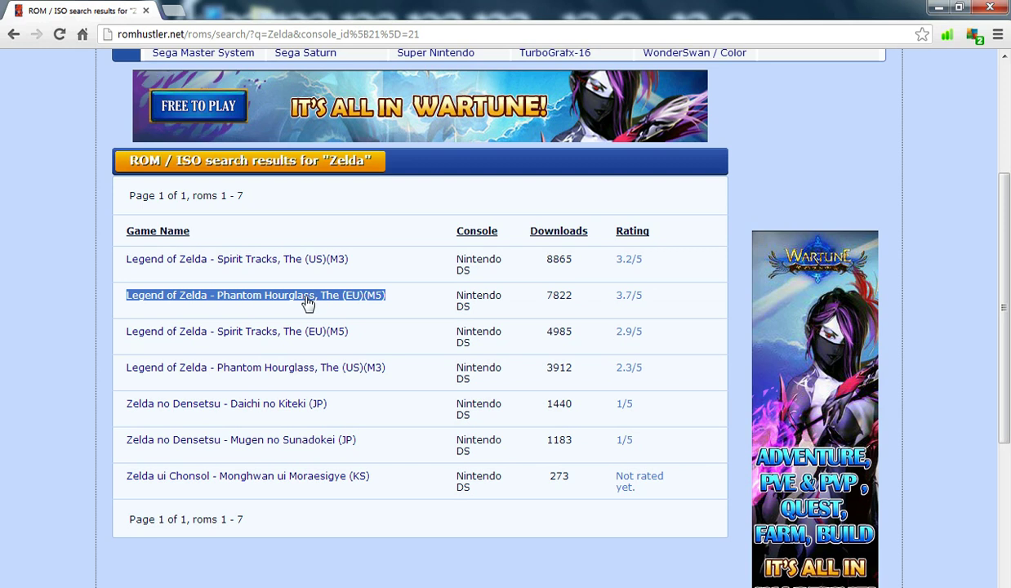
click(308, 299)
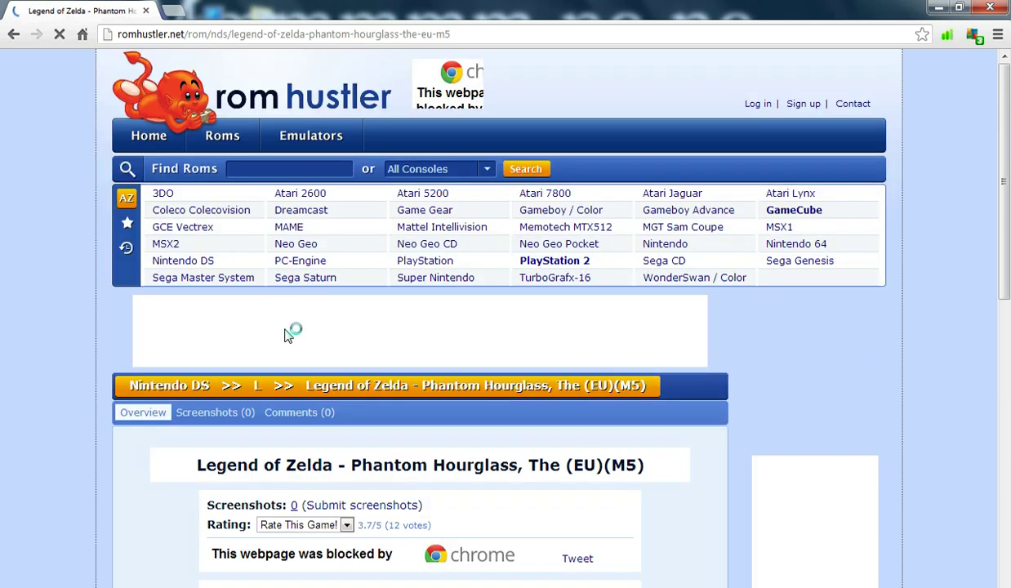
- Open the ROM's download page and try to start the Phantom Hourglass download
scroll(78, 386, down, 3)
scroll(92, 388, down, 1)
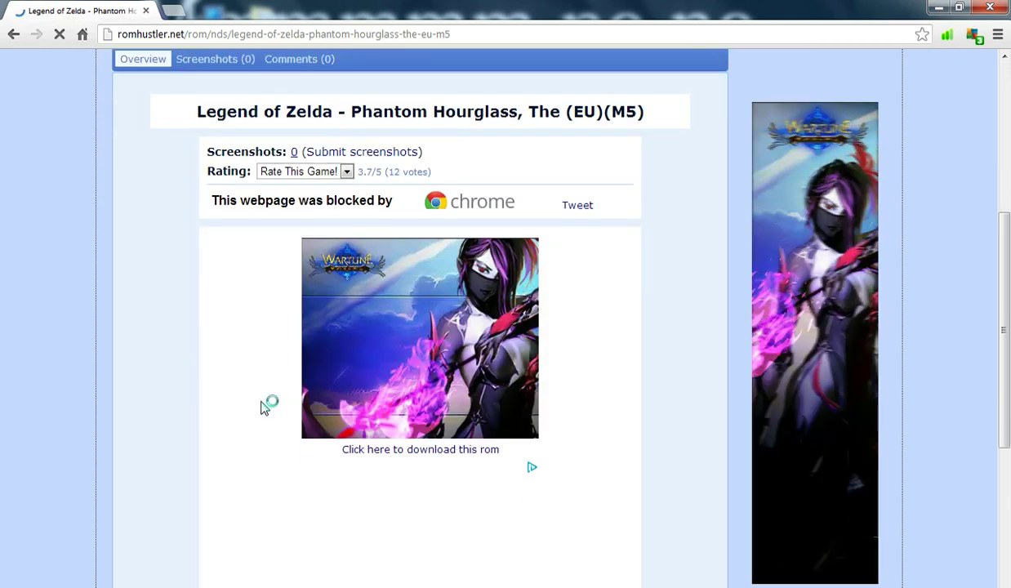
triple_click(343, 452)
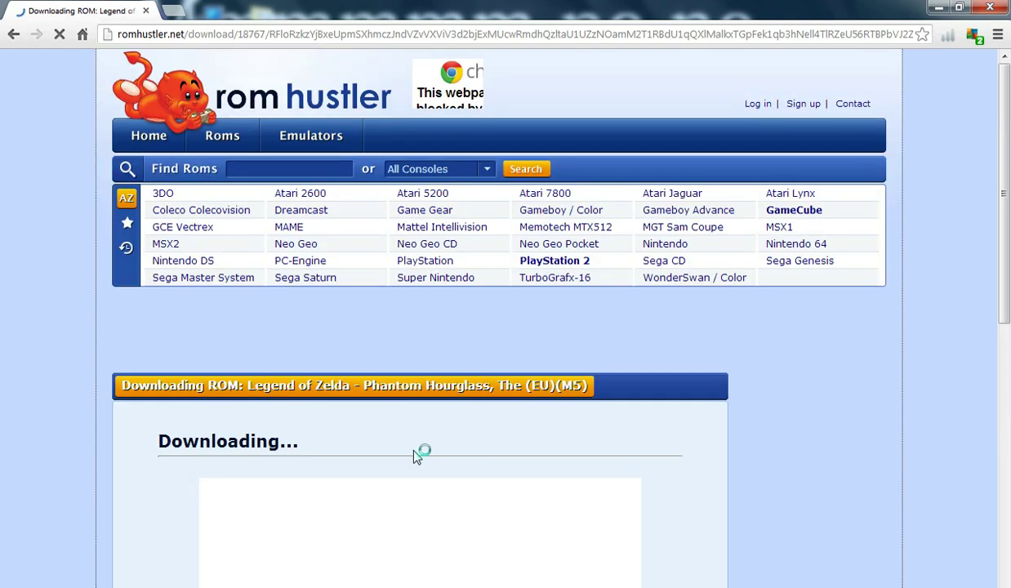
scroll(345, 466, down, 5)
scroll(395, 302, up, 3)
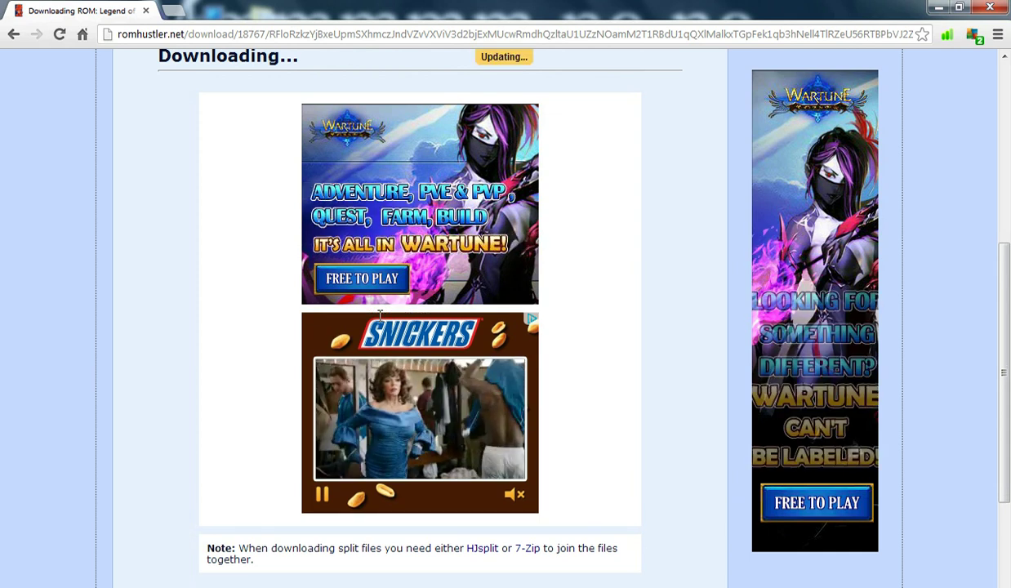
click(379, 316)
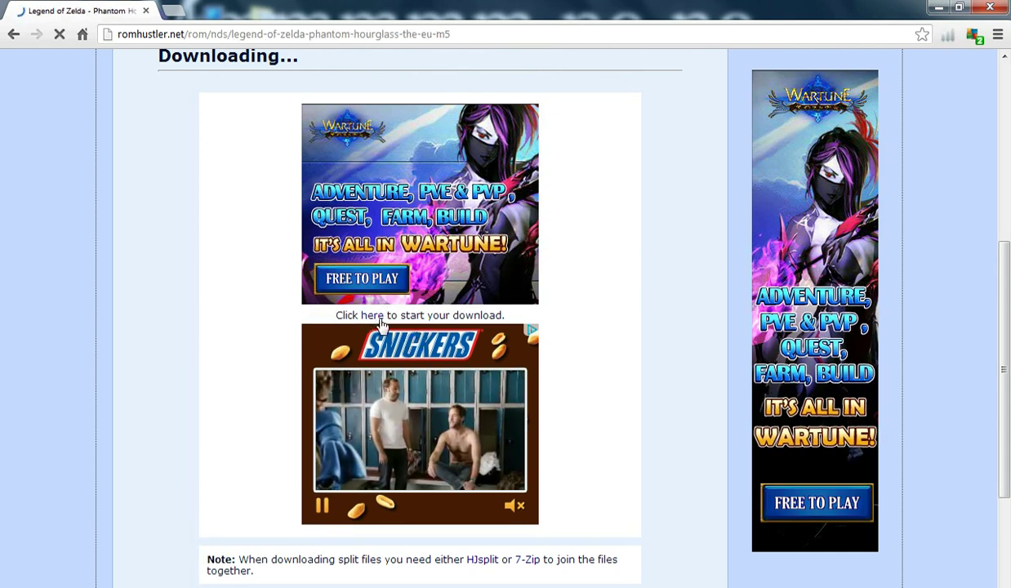
- Reopen the download page of Legend of Zelda - Phantom Hourglass, The (EU)(M5) and start the ROM's download
scroll(196, 367, down, 5)
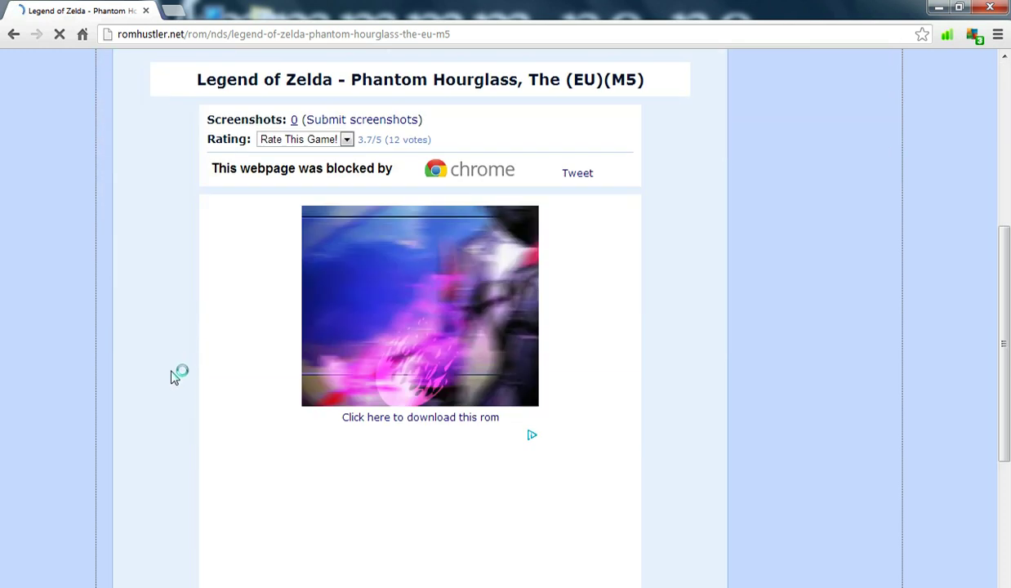
click(381, 393)
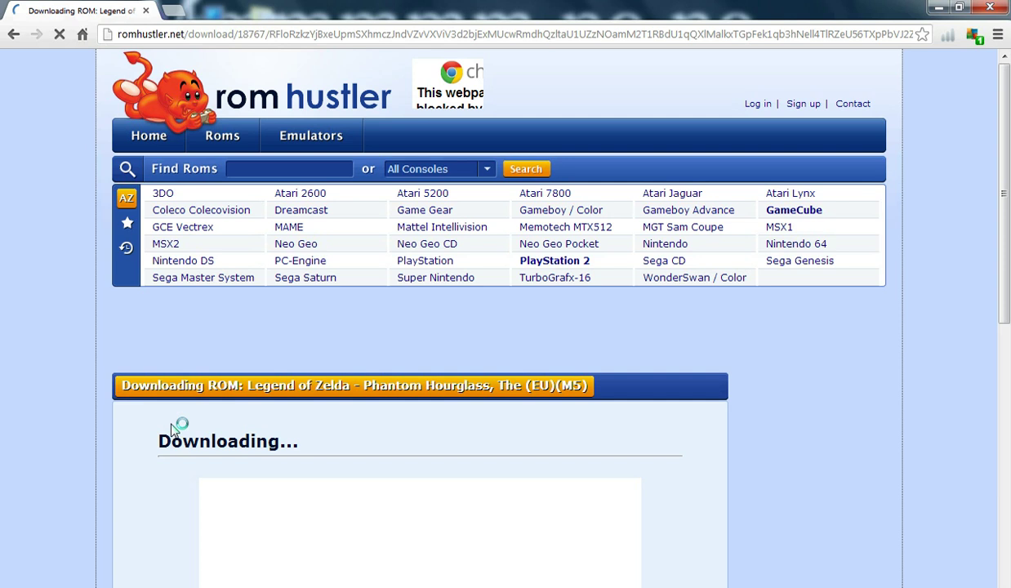
scroll(281, 436, down, 5)
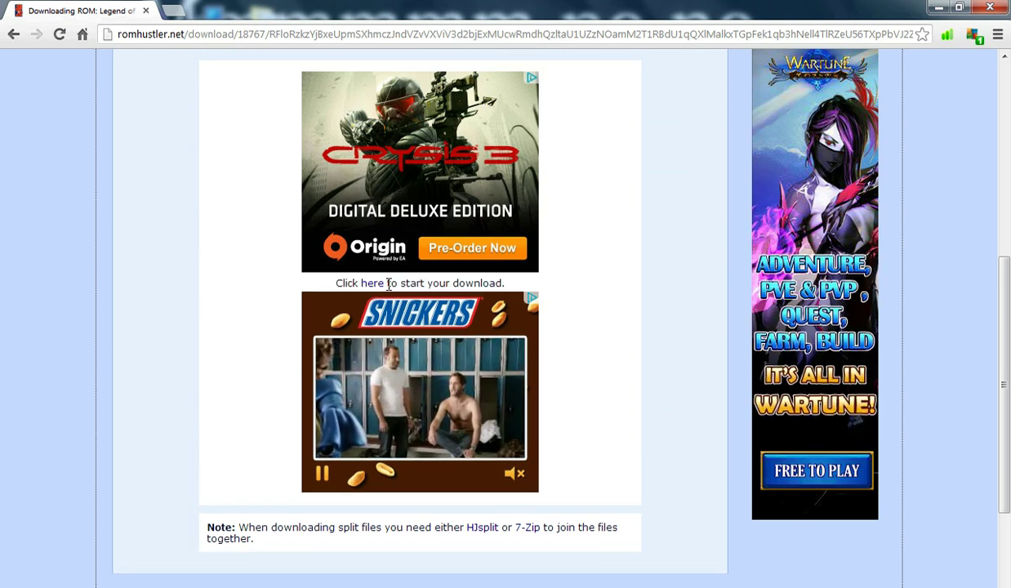
double_click(372, 284)
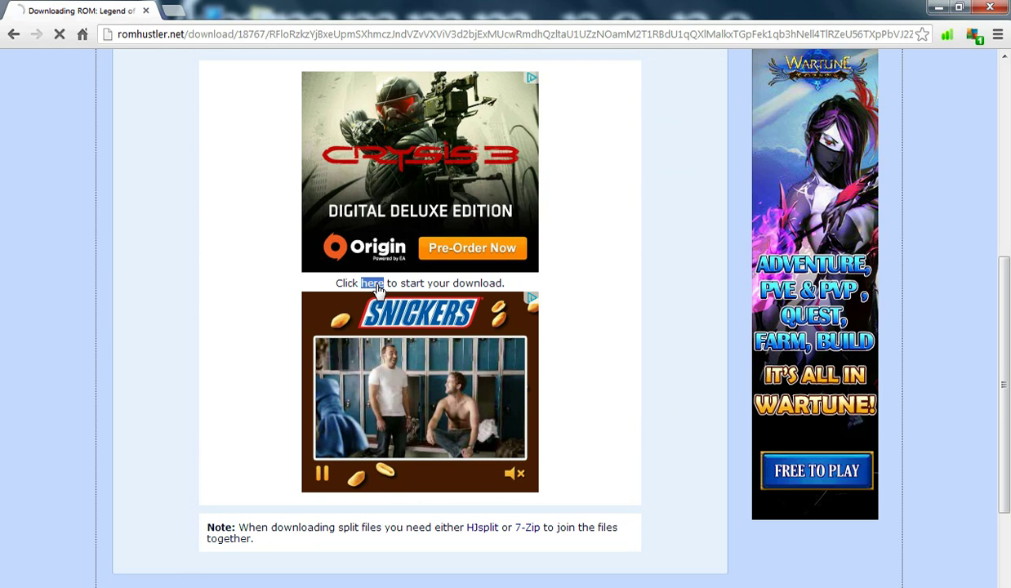
click(274, 304)
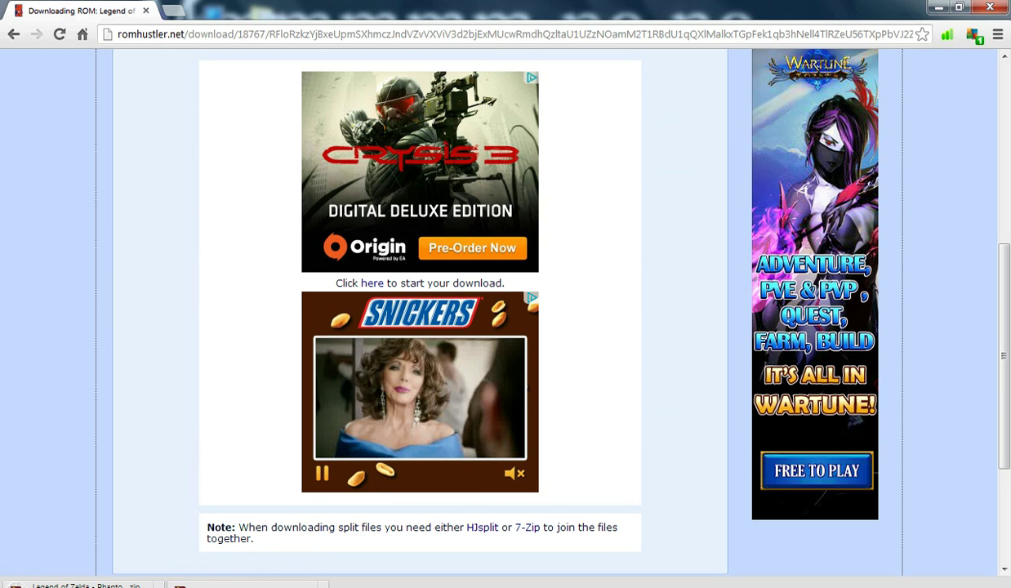
- Open the browser's download list and remove the desmume-0.9.8-win32 (1).zip entry from it
key(ctrl+j)
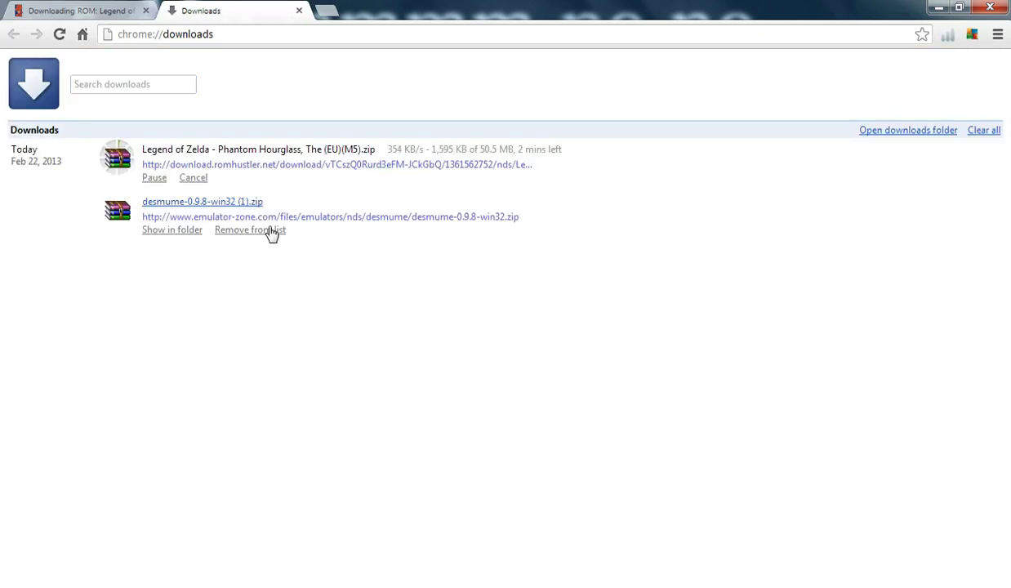
click(272, 231)
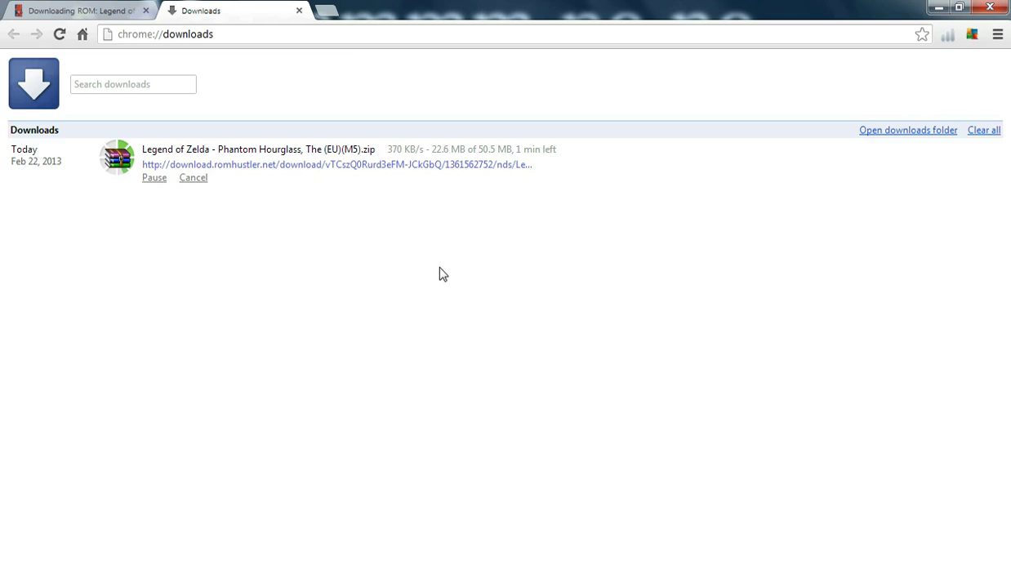
- Return to the Rom Hustler site, open its Emulators page and look through the emulators and consoles offered
click(125, 11)
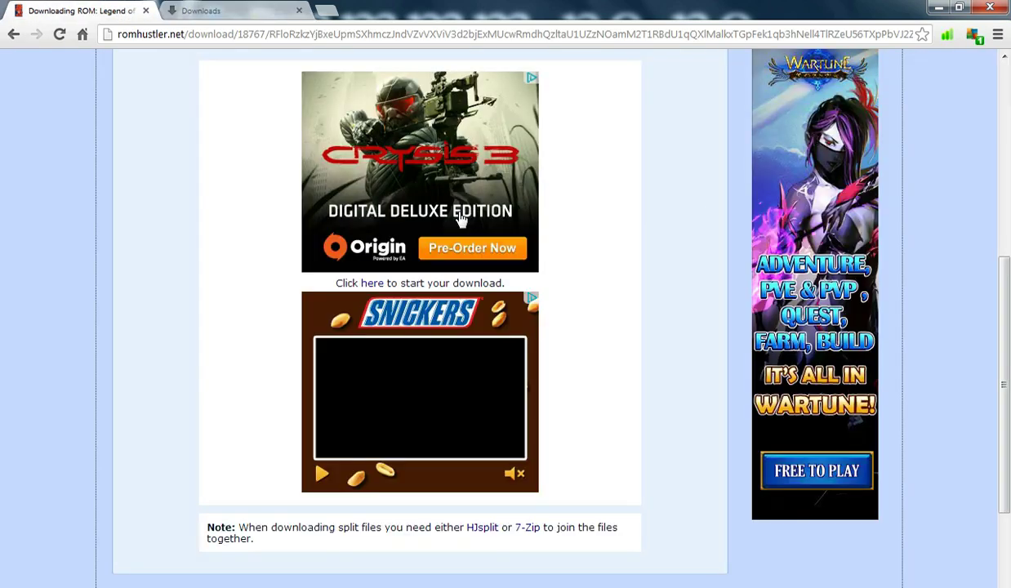
scroll(1007, 68, up, 3)
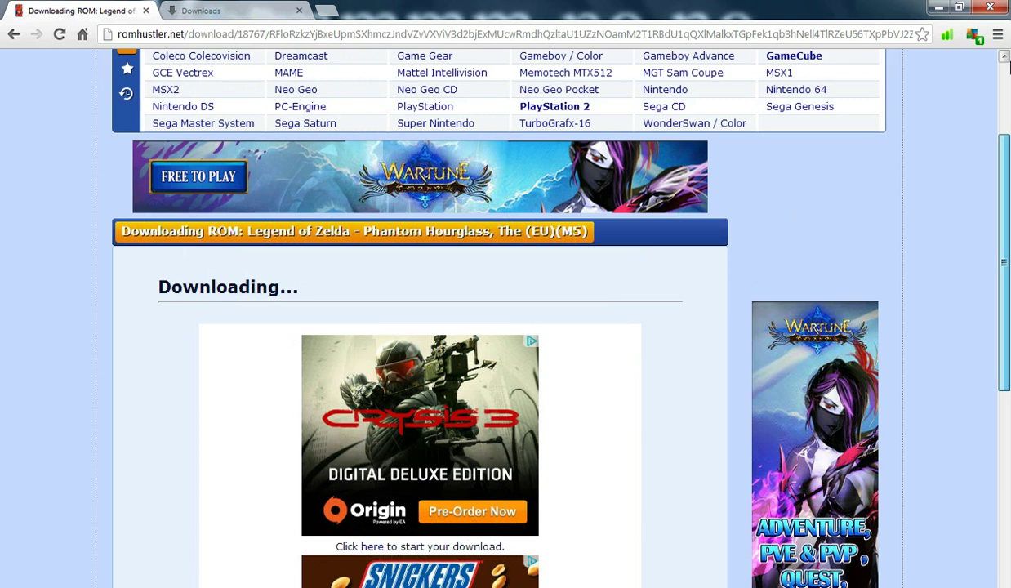
scroll(1007, 68, up, 2)
click(295, 145)
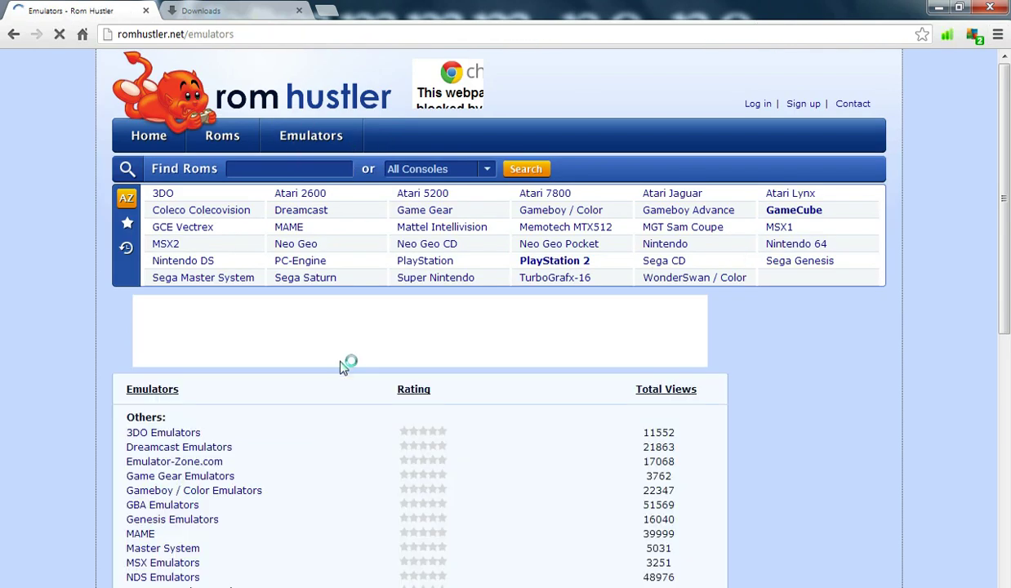
scroll(96, 370, down, 2)
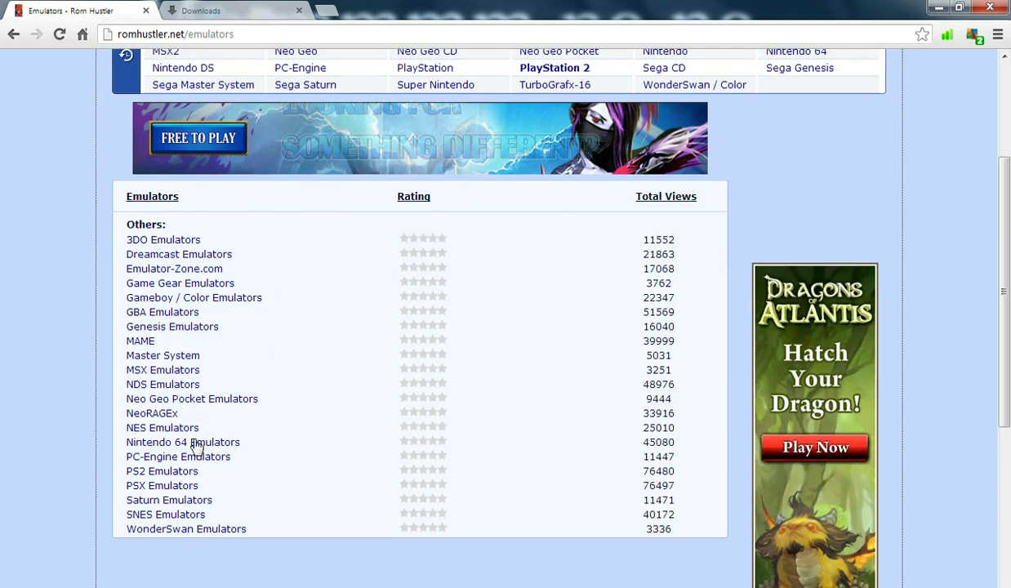
scroll(76, 299, up, 2)
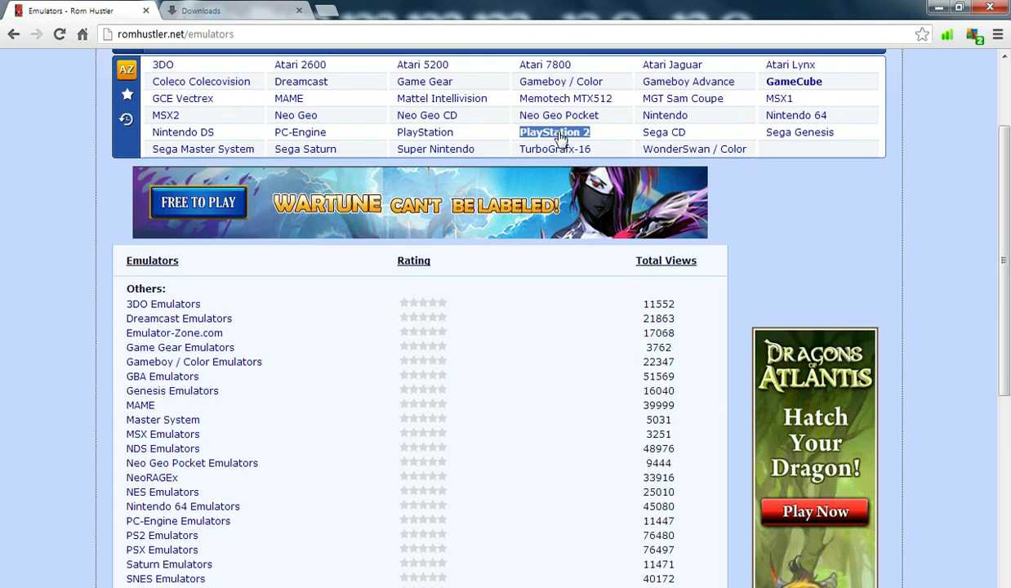
scroll(249, 304, down, 3)
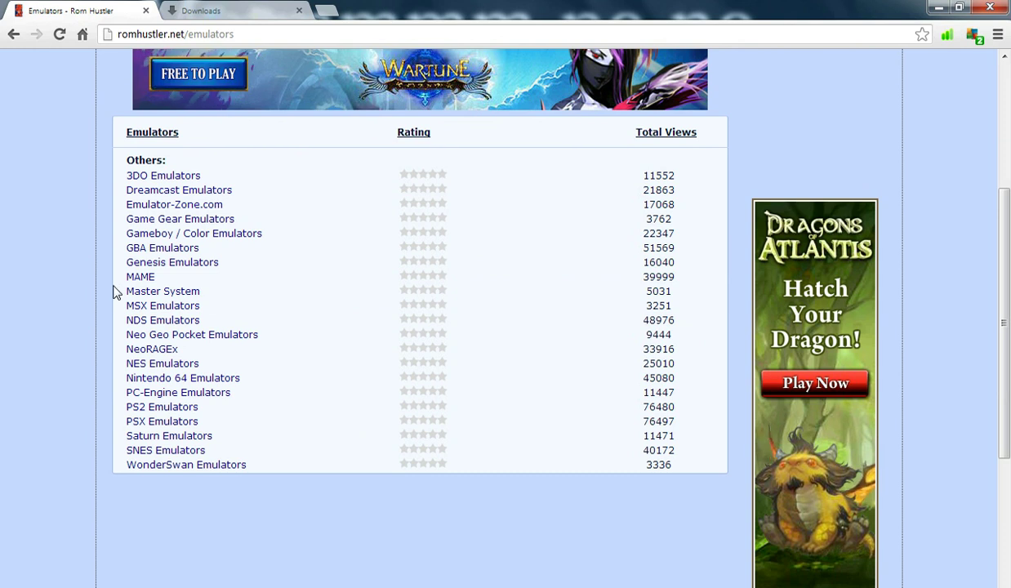
- View the PC-Engine emulators available on Emulator Zone, go back to the emulator list and check the ROM's download progress
click(147, 394)
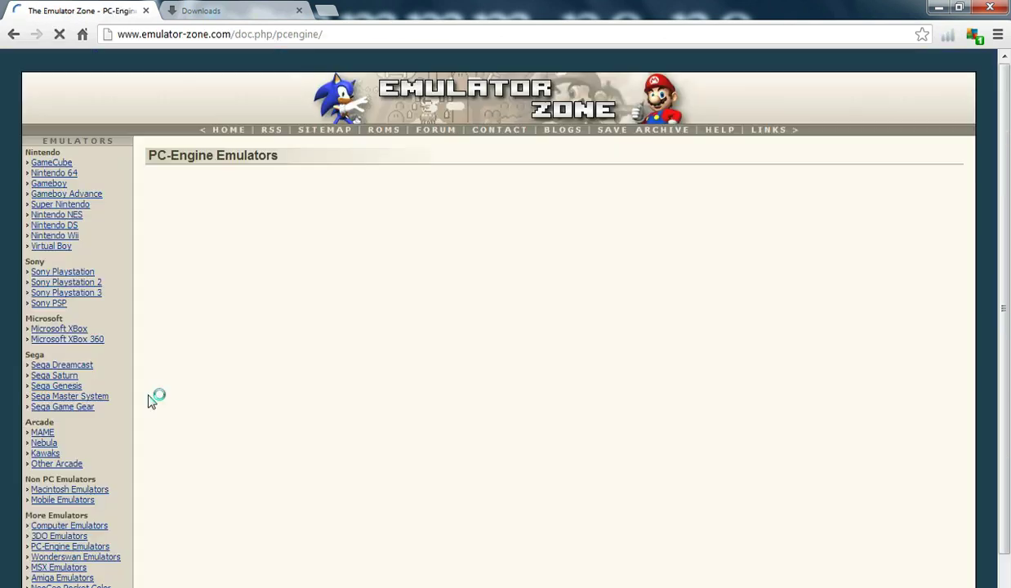
scroll(149, 400, down, 1)
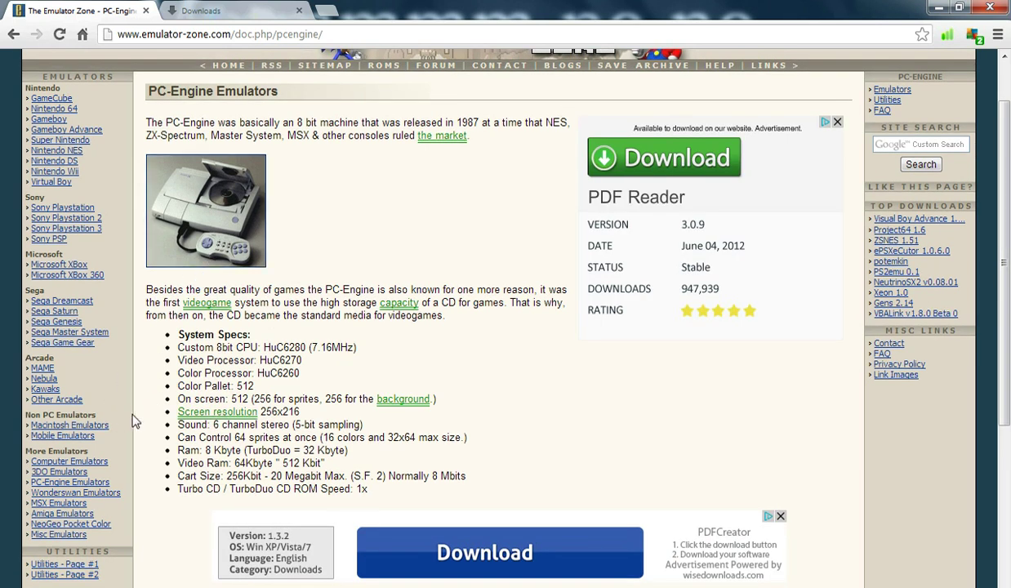
scroll(137, 421, down, 3)
scroll(140, 423, down, 2)
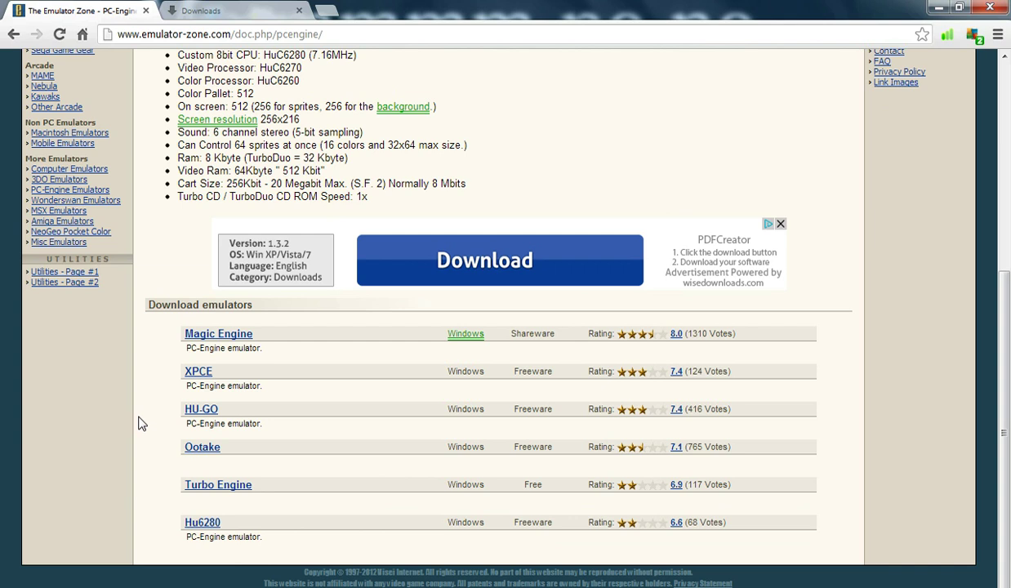
key(alt+Left)
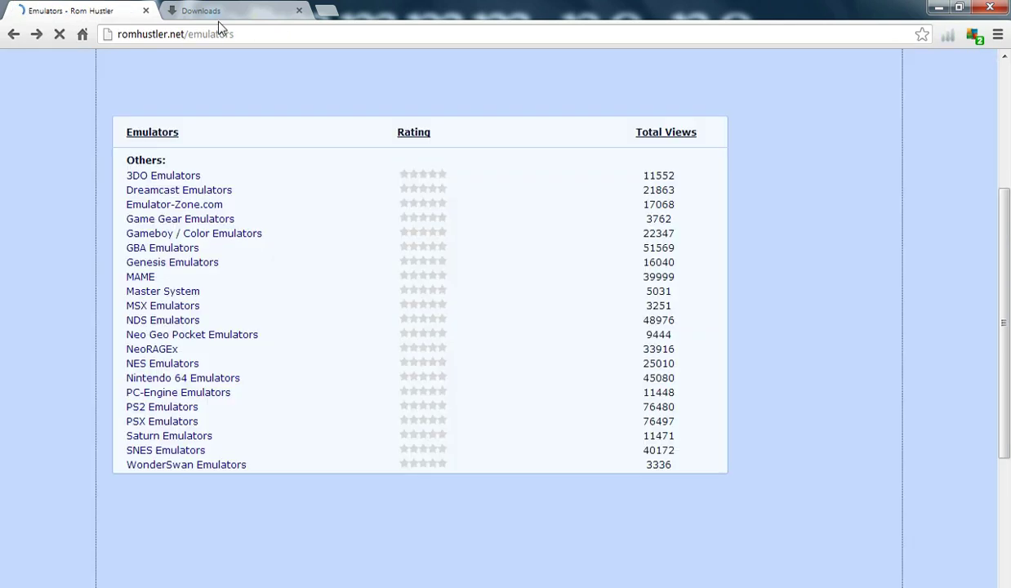
scroll(147, 199, up, 3)
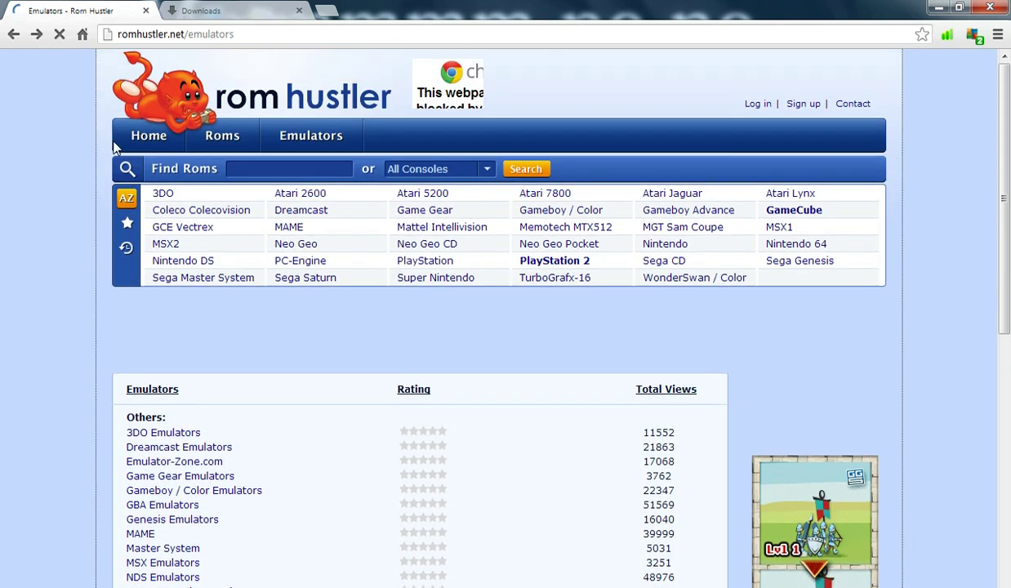
click(214, 11)
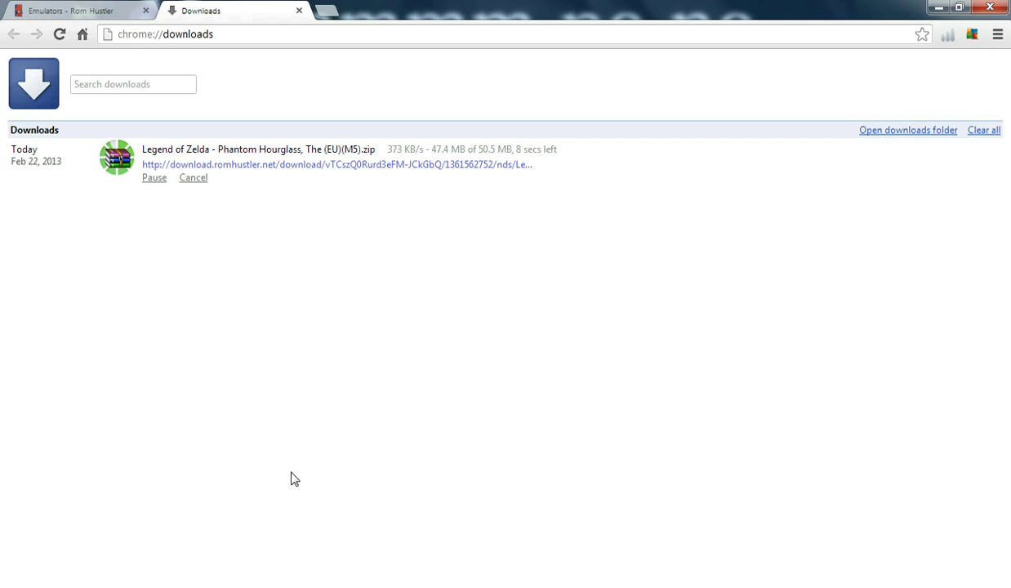
- Examine the game files in the memcards folder of the PS1 folder on the desktop, and close that window
key(super+d)
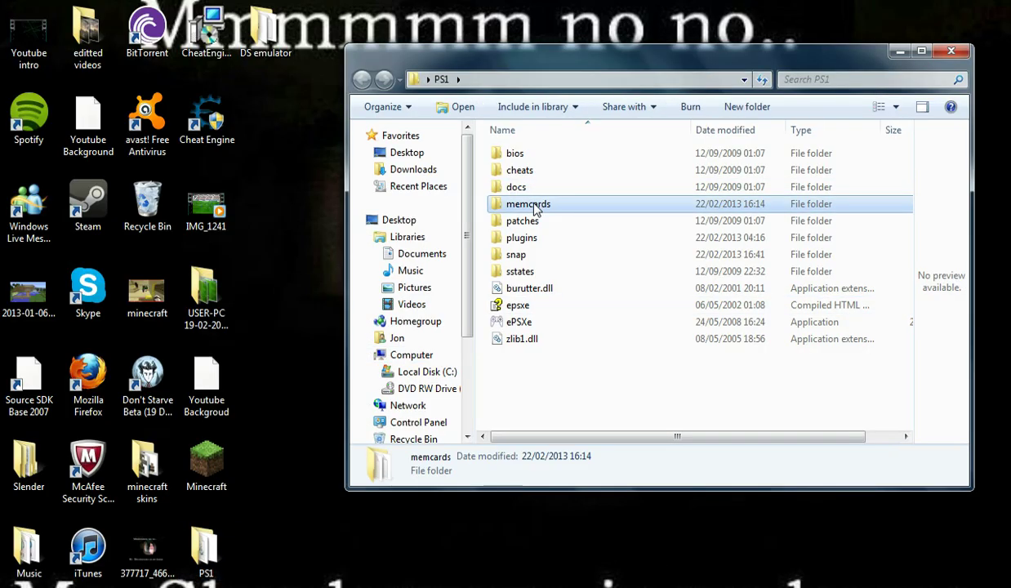
double_click(531, 202)
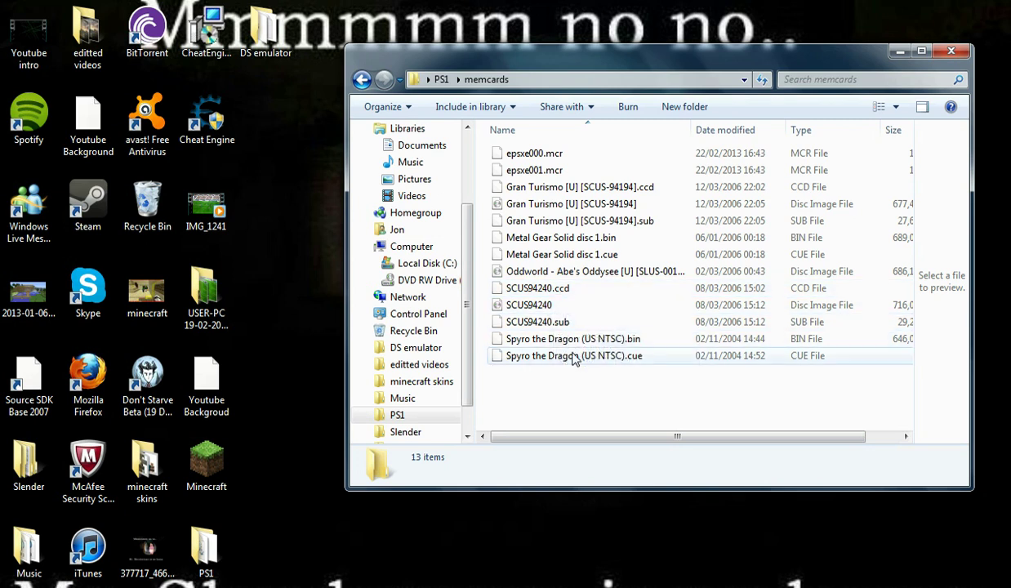
click(951, 52)
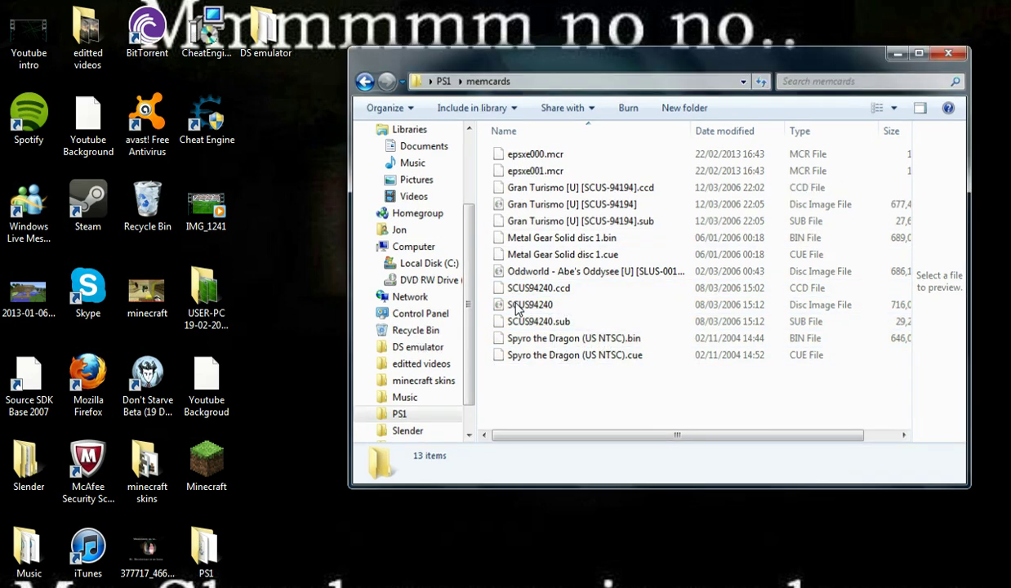
- Open the downloaded Phantom Hourglass zip in WinRAR, minimize the browser and dismiss the licence purchase reminder
click(283, 584)
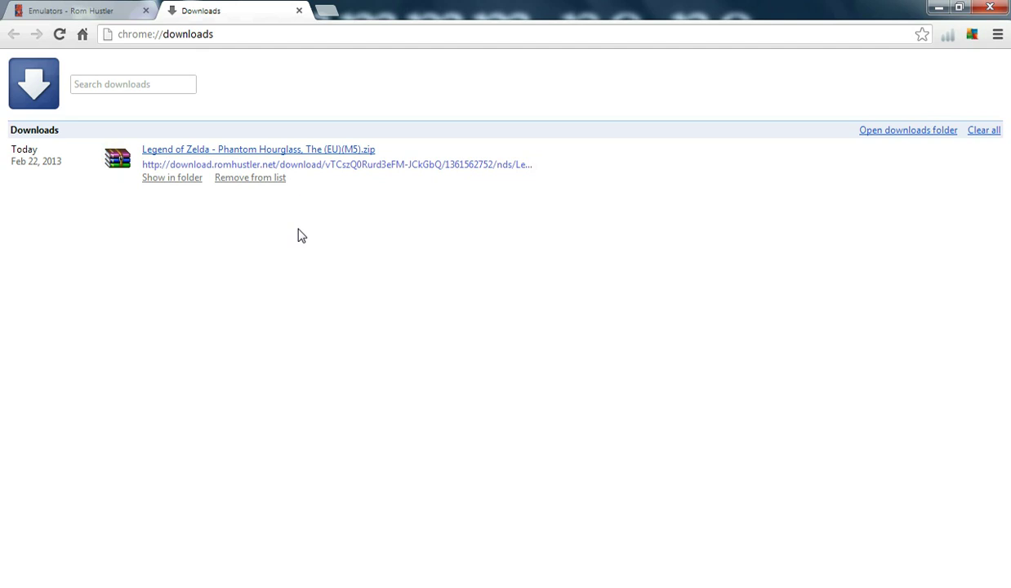
click(318, 152)
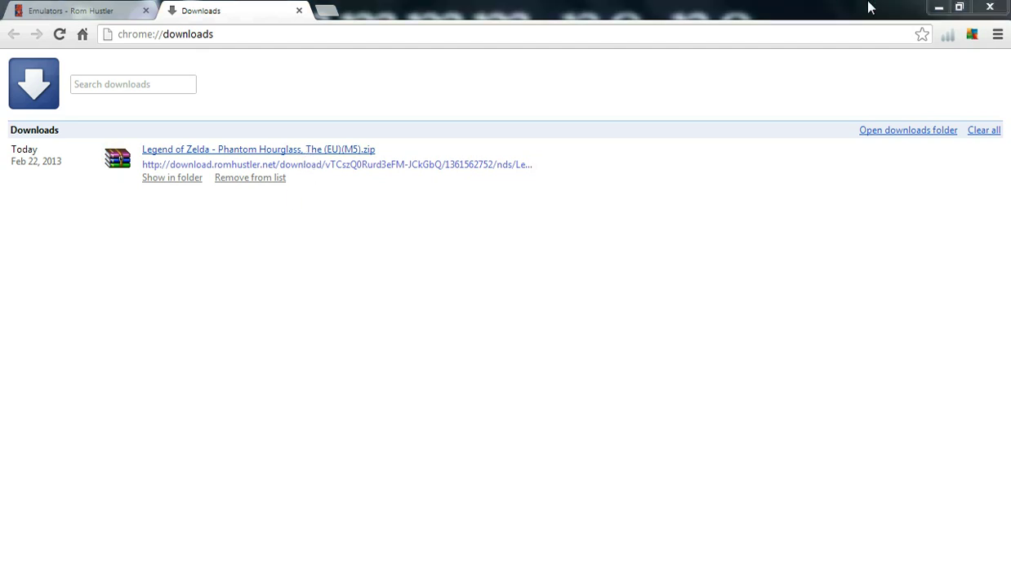
click(921, 12)
click(938, 8)
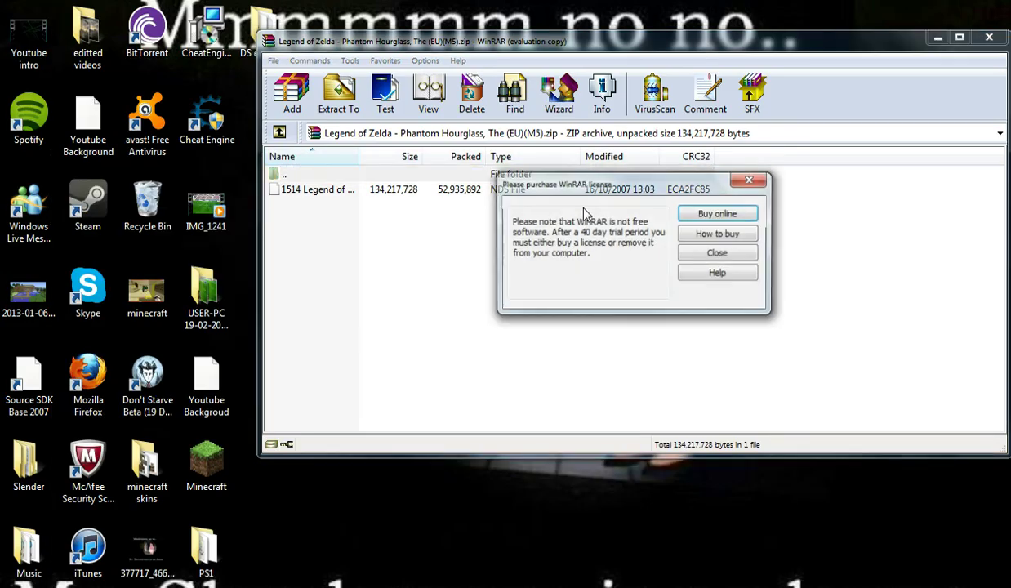
click(750, 180)
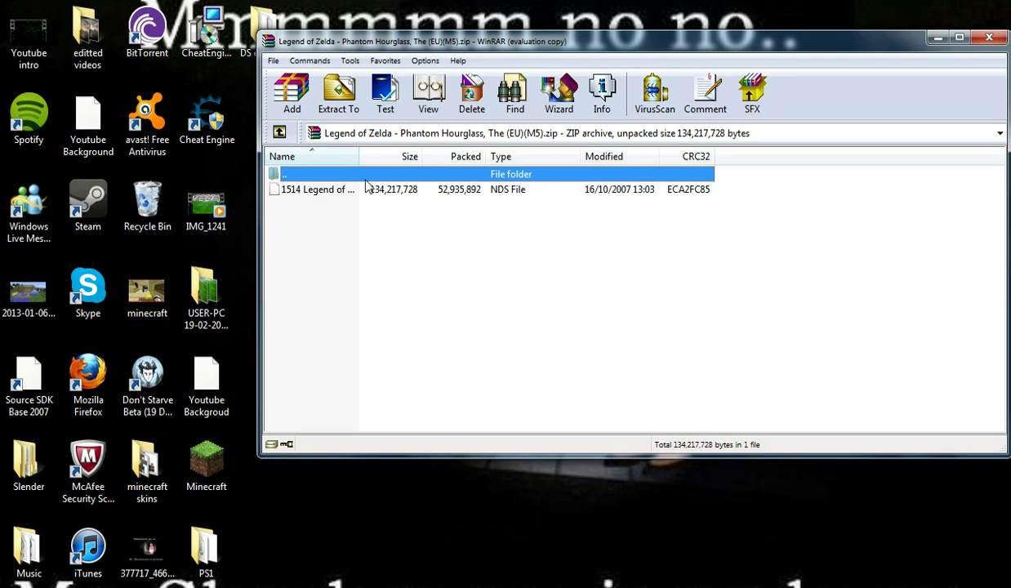
- Launch DeSmuME from the DS emulator folder on the desktop and close the folder window
double_click(255, 29)
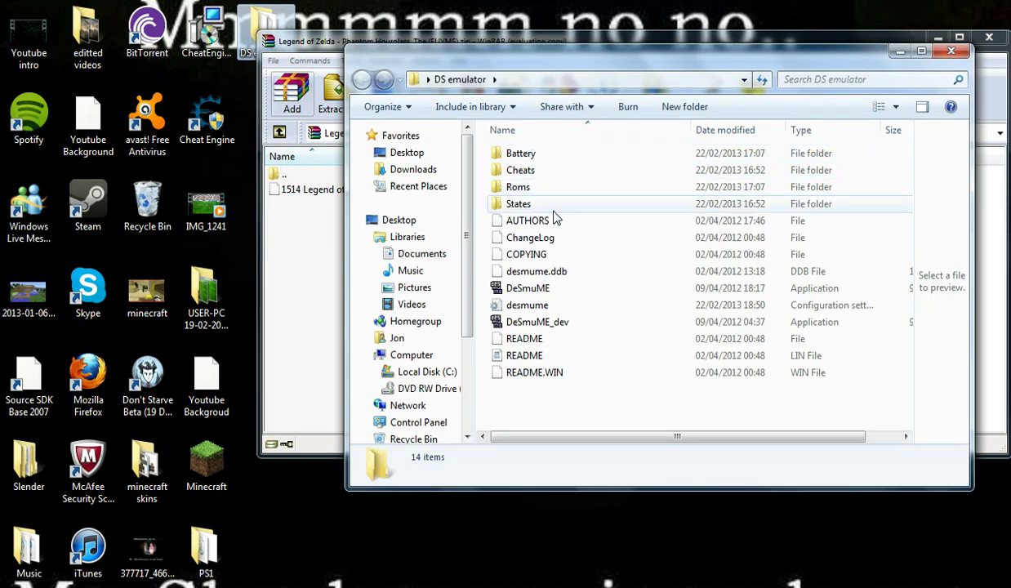
click(522, 289)
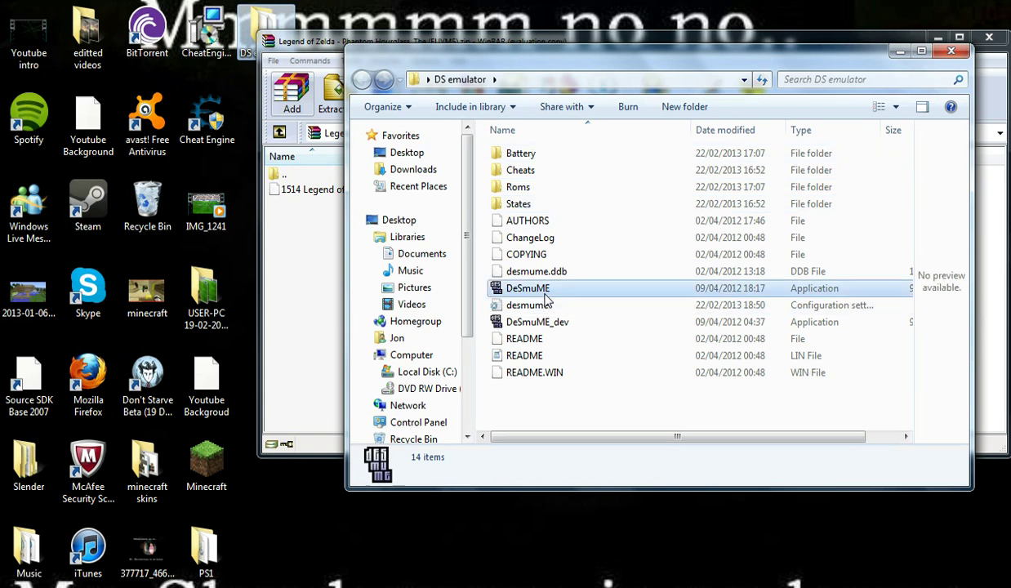
click(951, 52)
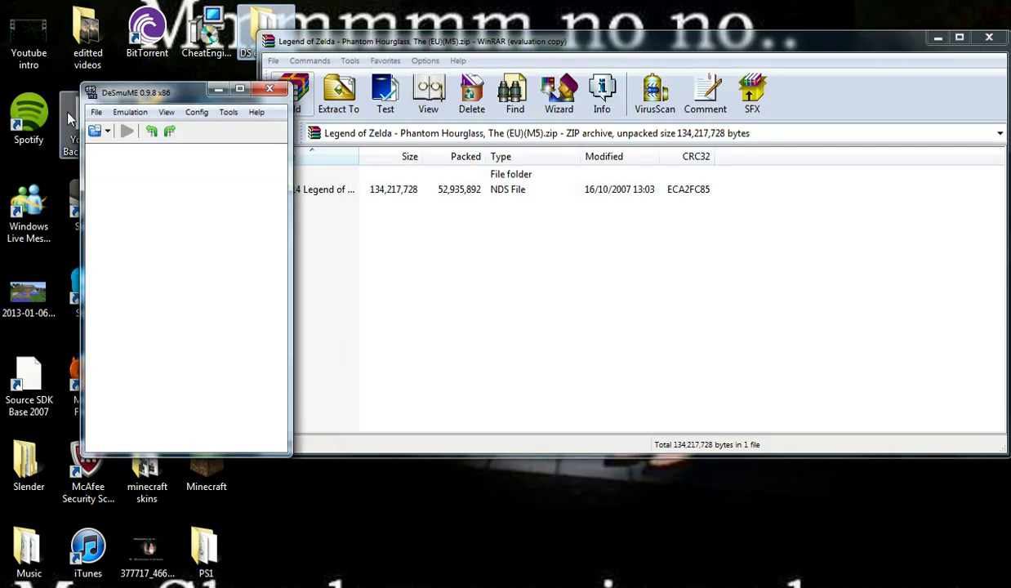
- Bring up DeSmuME's Open ROM dialog, extract the Phantom Hourglass NDS file from the archive into the Roms folder, and close WinRAR
click(96, 112)
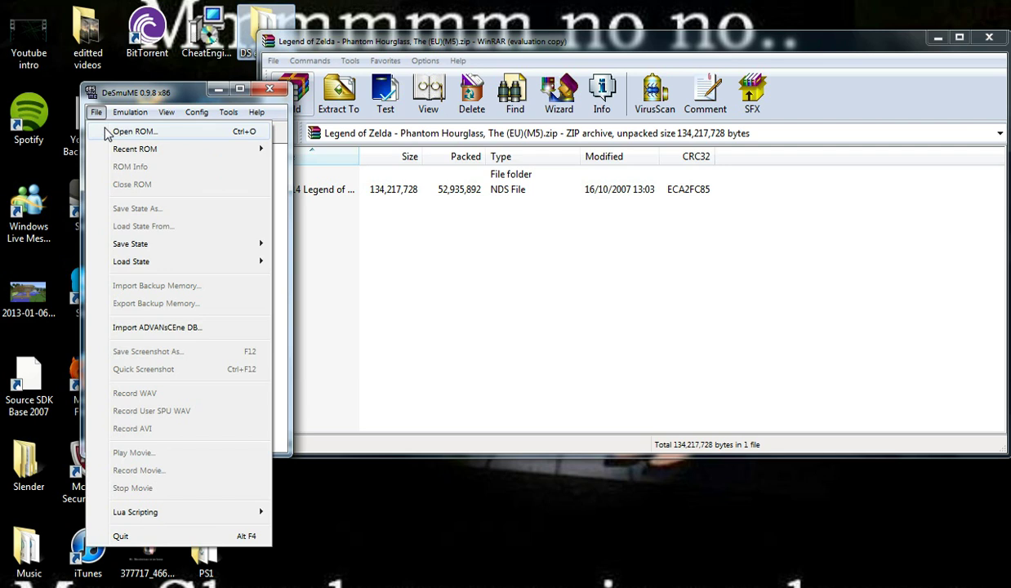
click(123, 131)
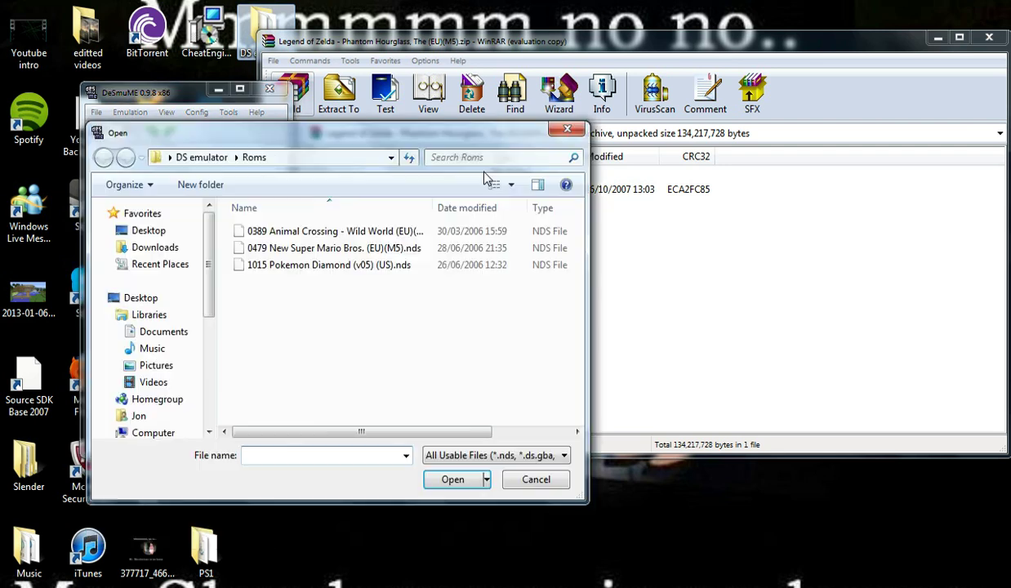
drag(327, 136, 260, 271)
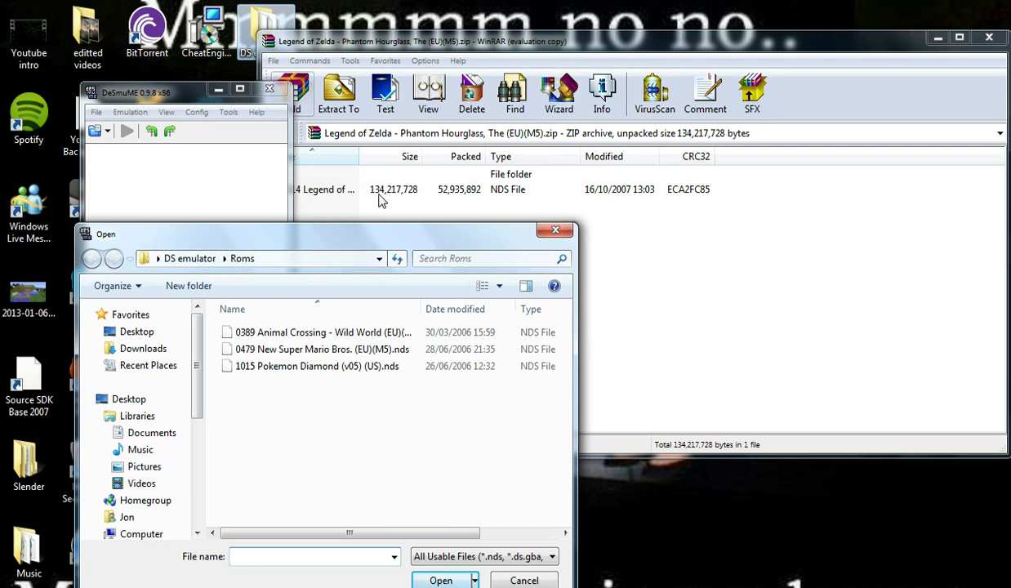
drag(378, 196, 245, 420)
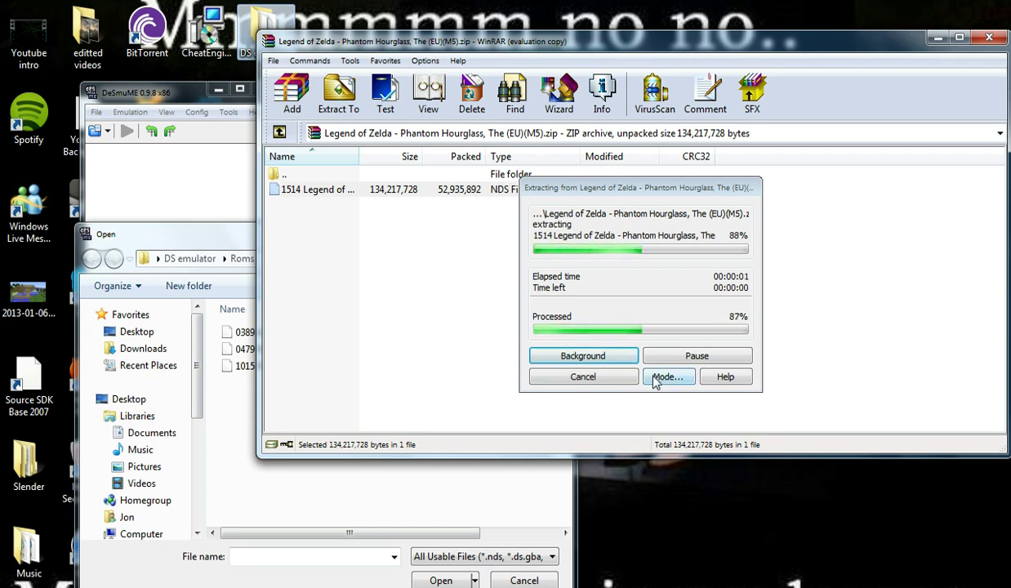
click(990, 39)
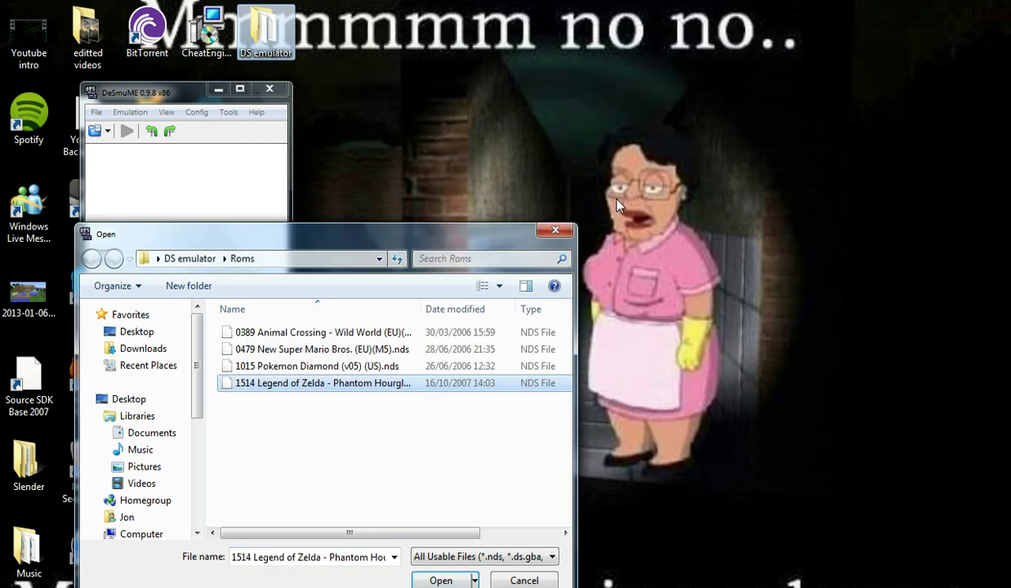
- Load the 1514 Legend of Zelda - Phantom Hourglass ROM in DeSmuME
click(327, 385)
click(441, 580)
click(441, 580)
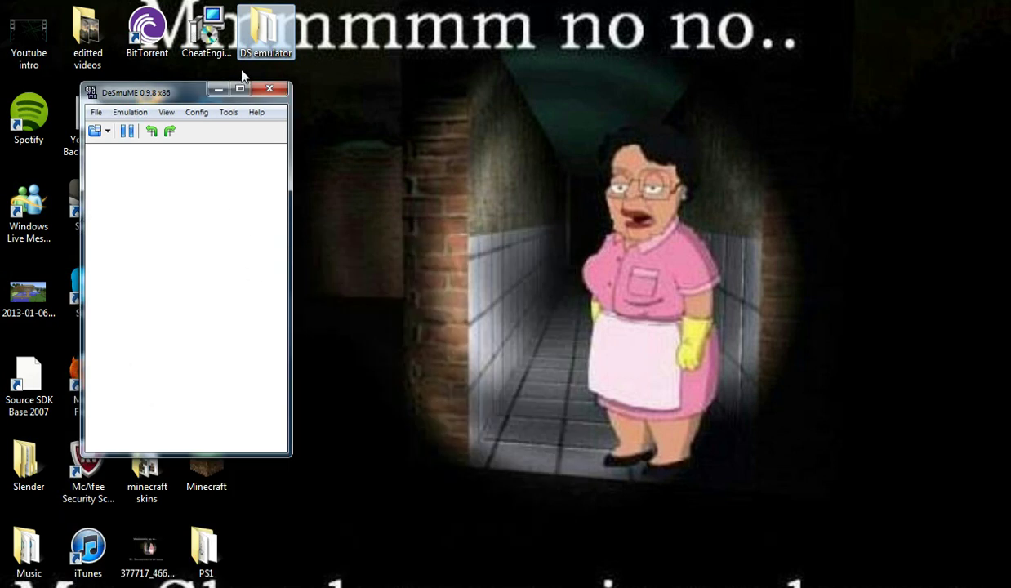
- Maximize the DeSmuME window so the running Phantom Hourglass game fills the screen
click(239, 88)
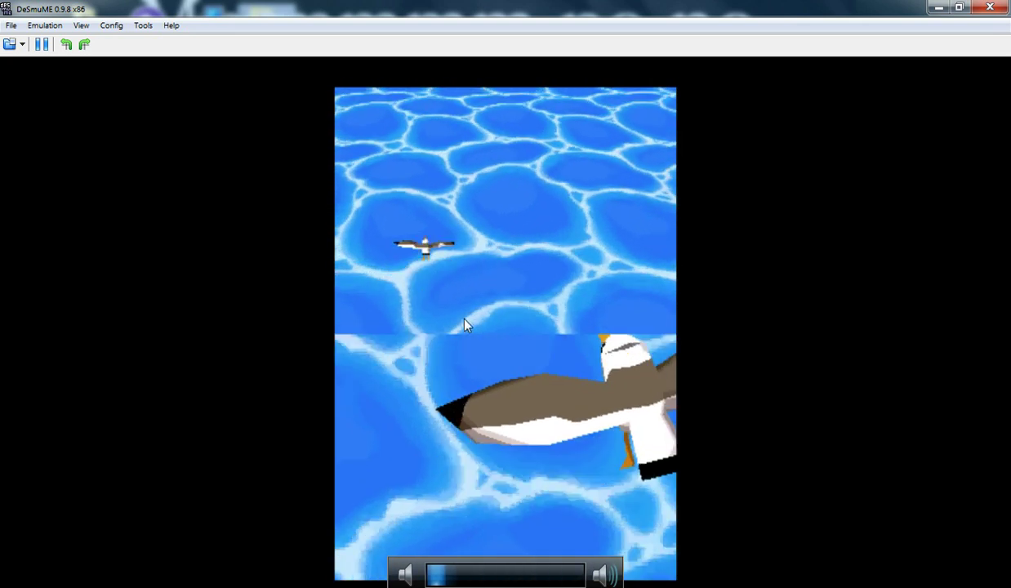
click(164, 26)
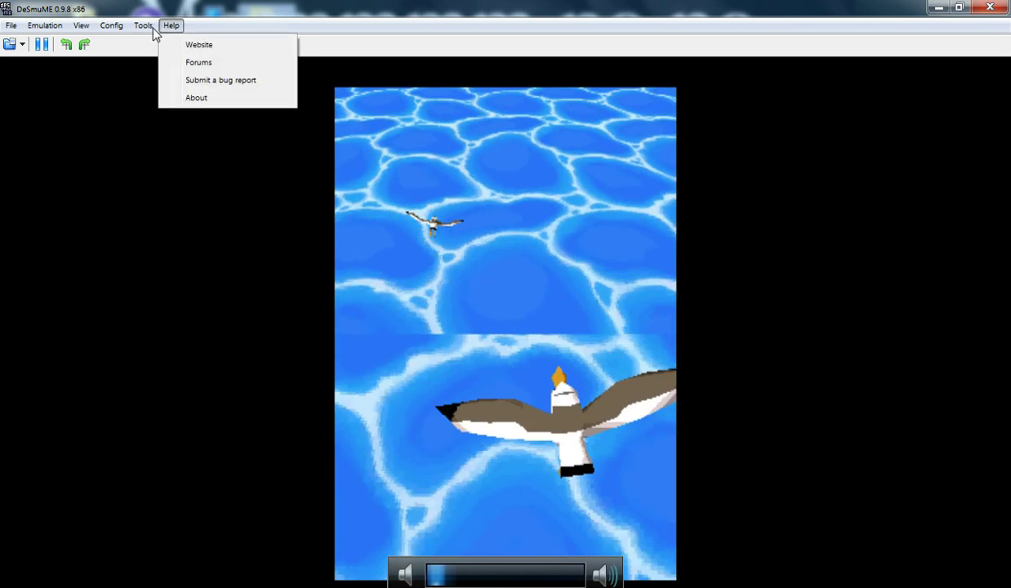
mouse_move(143, 31)
click(487, 365)
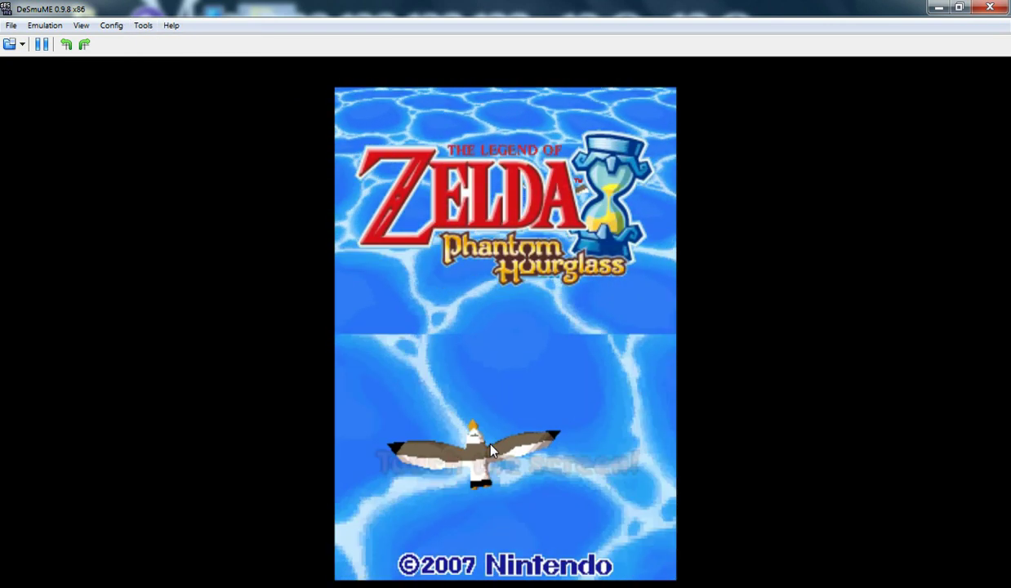
- Start Phantom Hourglass from its title screen, continue past the file creation message and choose save file 1
click(606, 365)
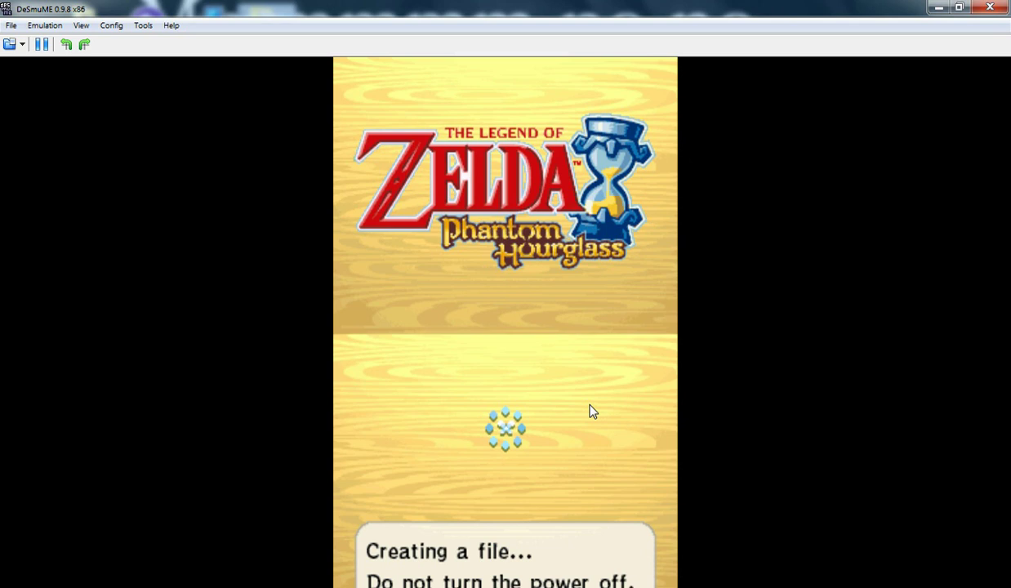
click(523, 568)
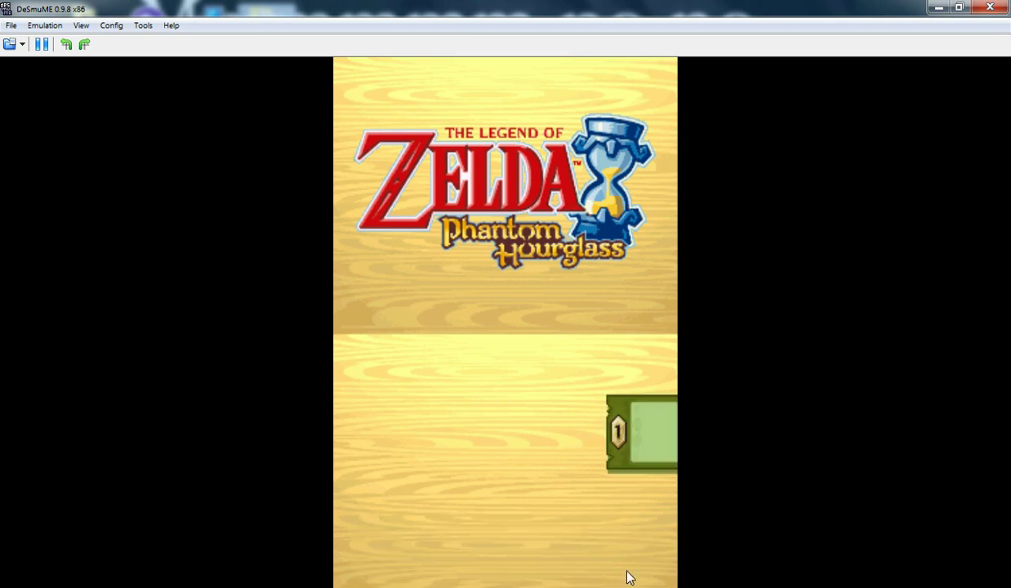
click(514, 441)
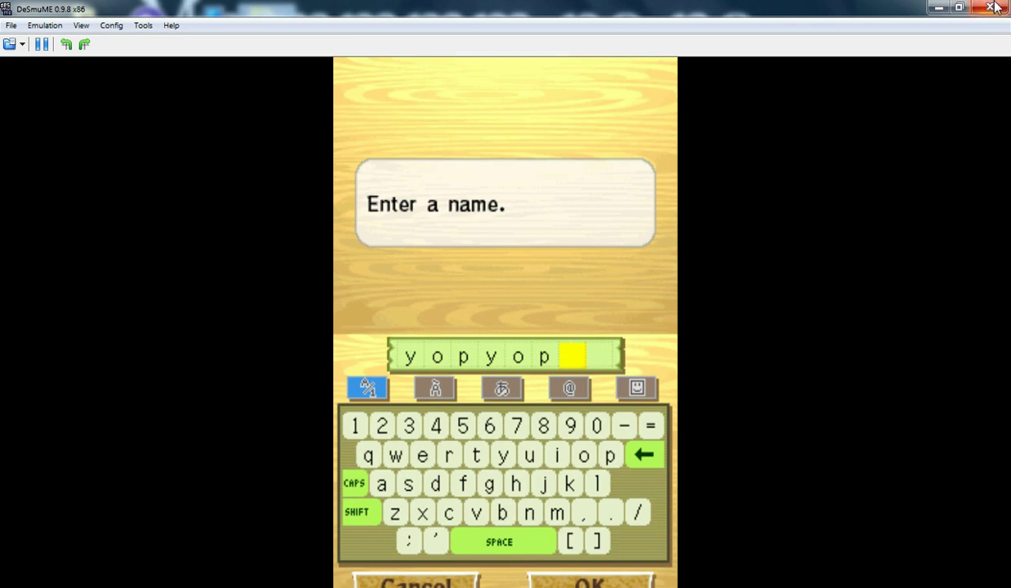
- Minimize the emulator, switch to Chrome, remove the Phantom Hourglass zip from the download list and close the Downloads tab
click(939, 8)
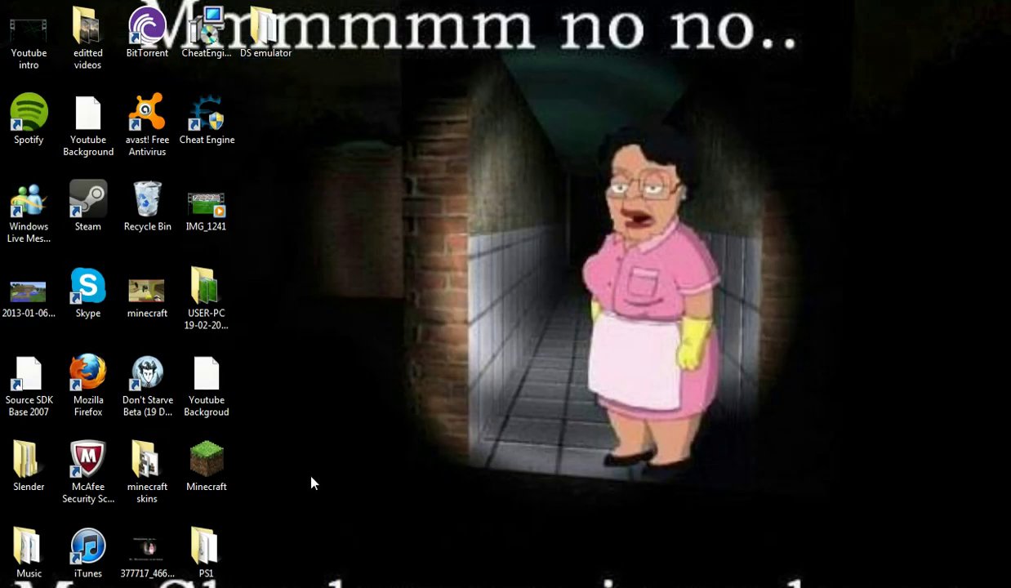
key(alt+Tab)
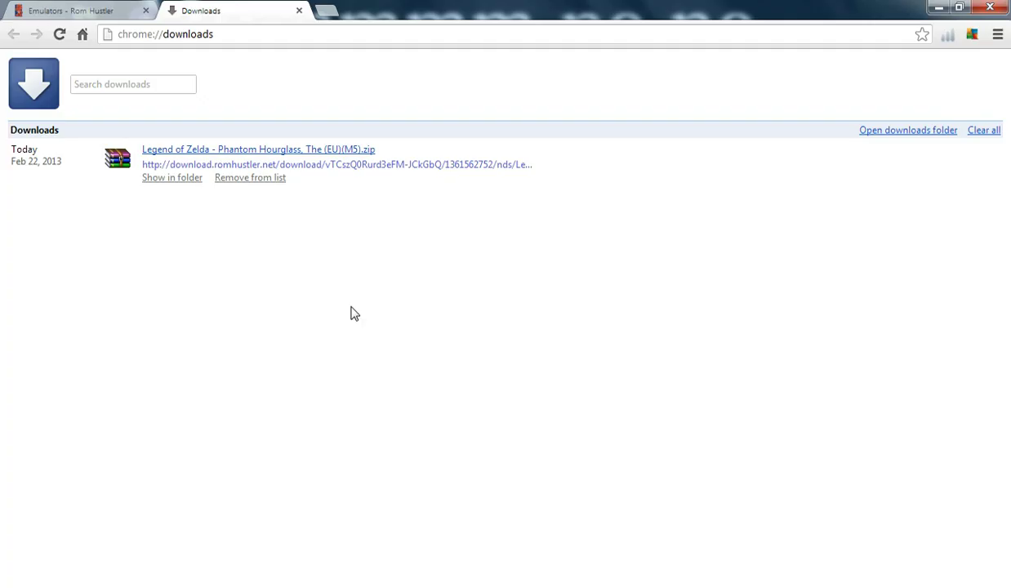
click(246, 179)
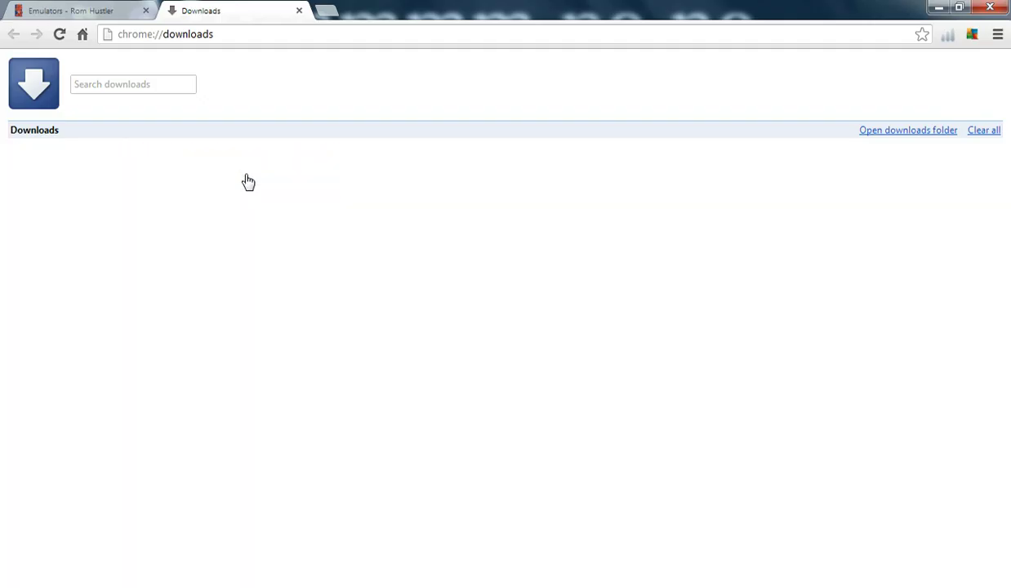
click(299, 11)
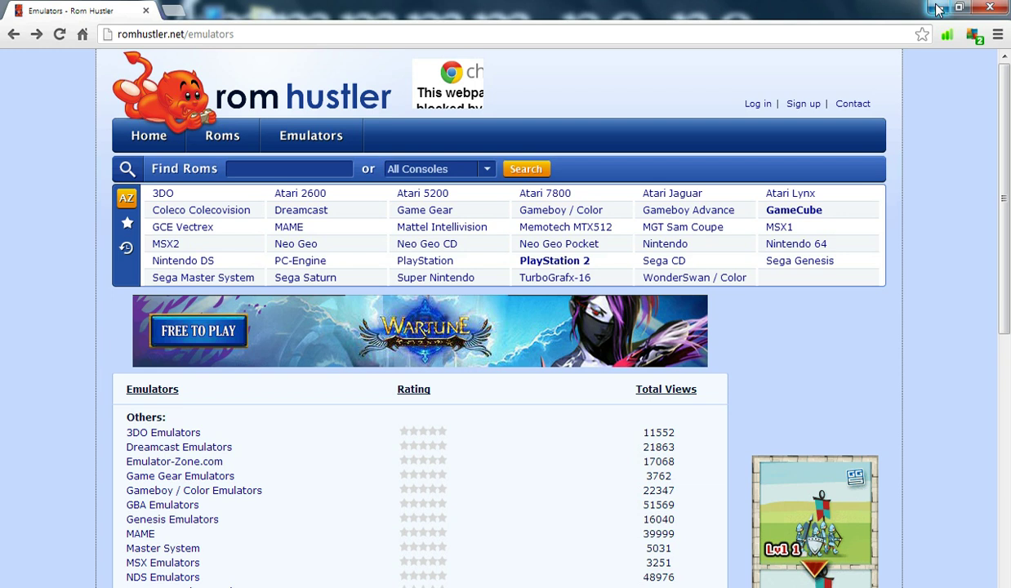